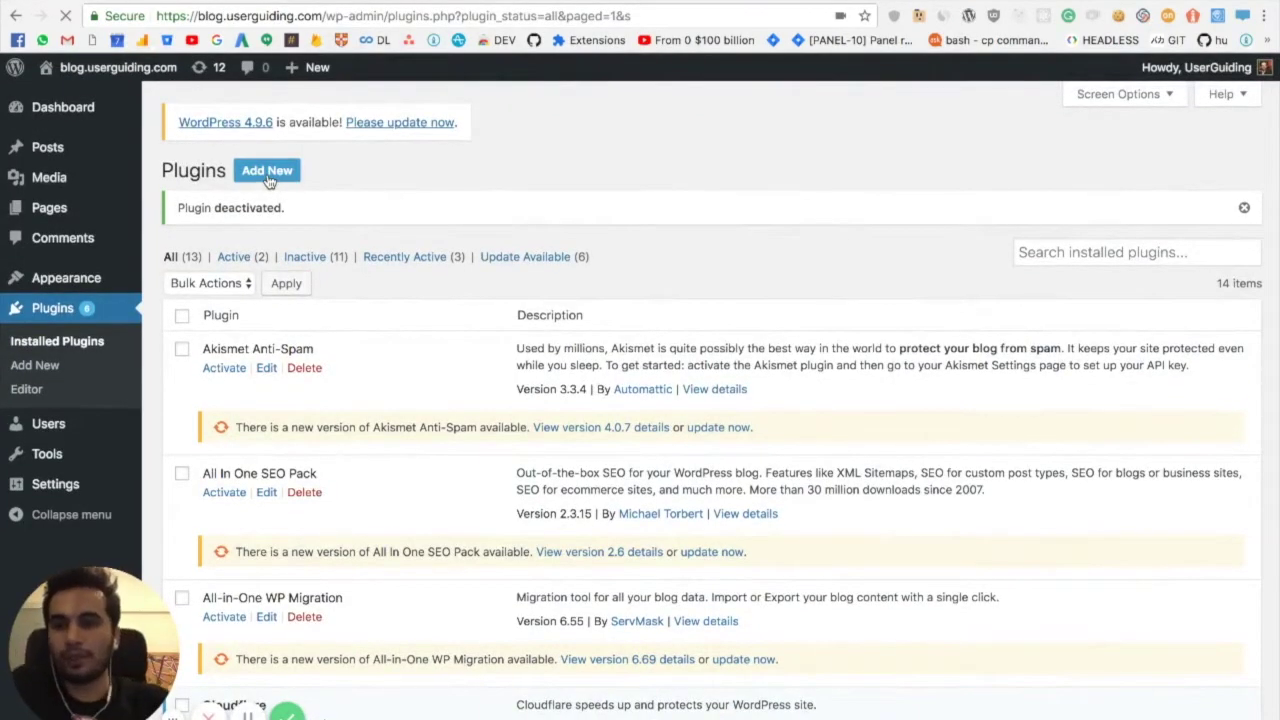
Step: Upload and install userguiding.zip as a new plugin, then start its activation
click(267, 172)
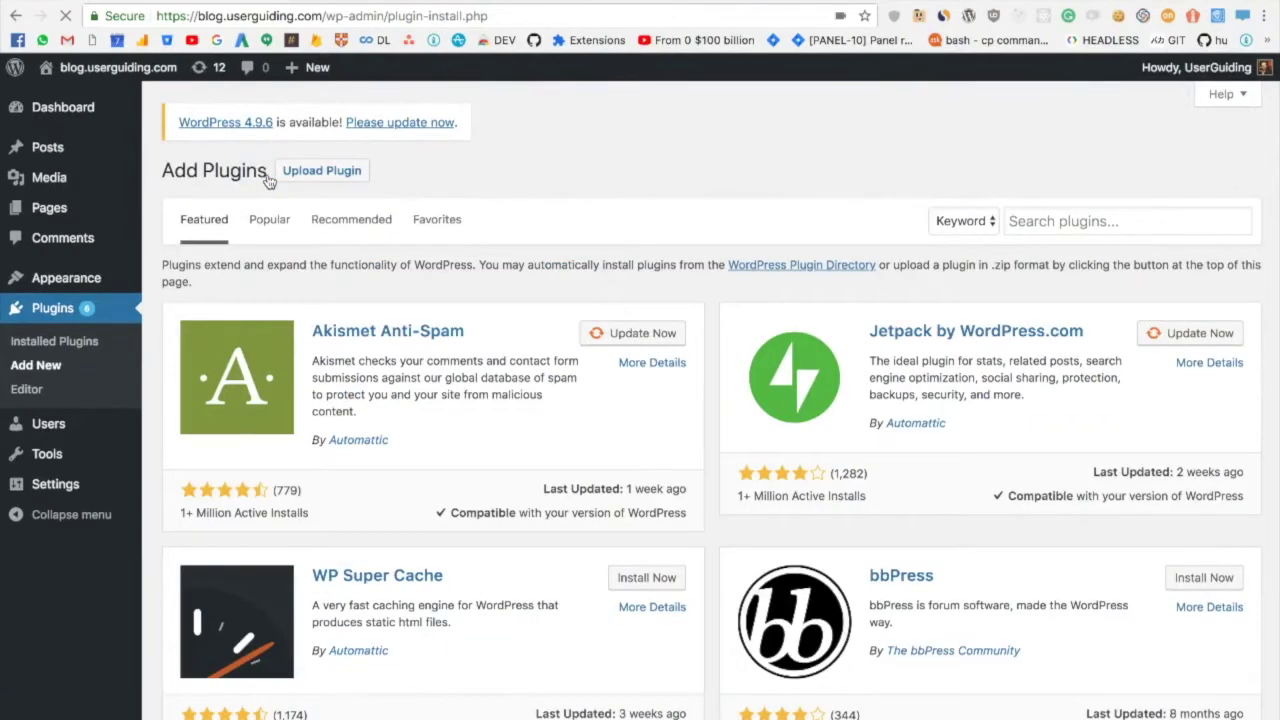
click(321, 171)
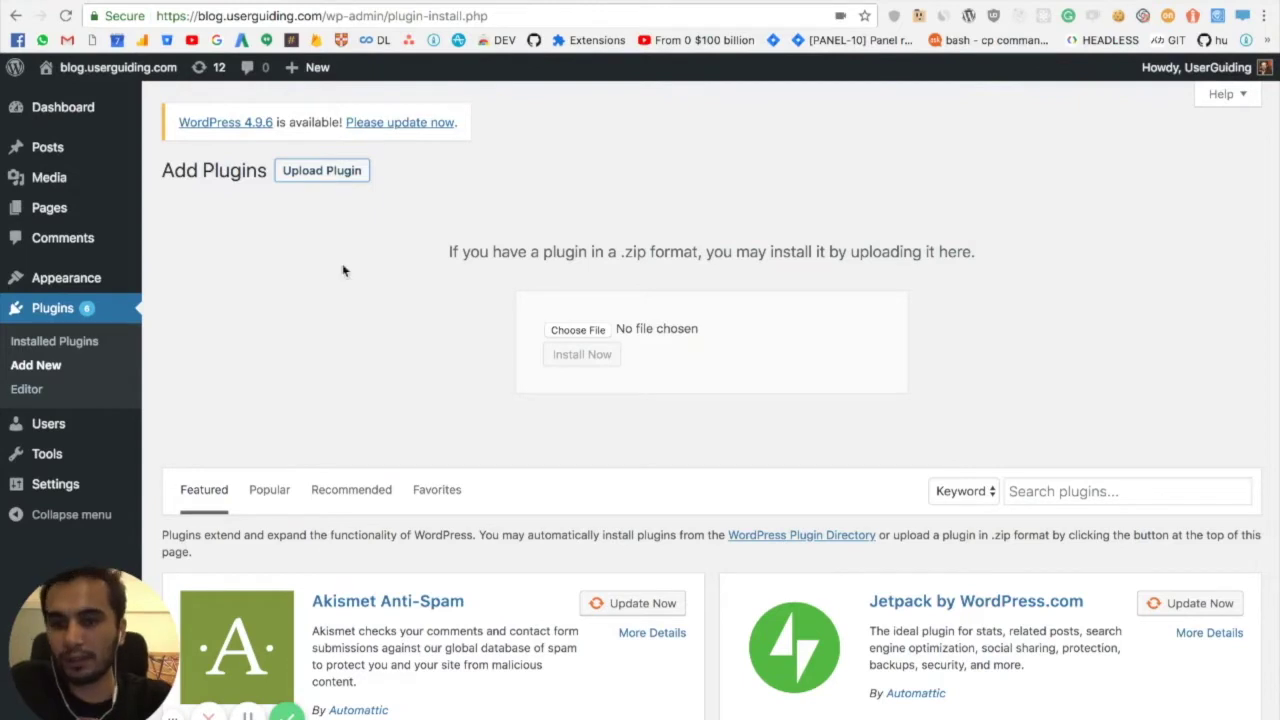
click(571, 334)
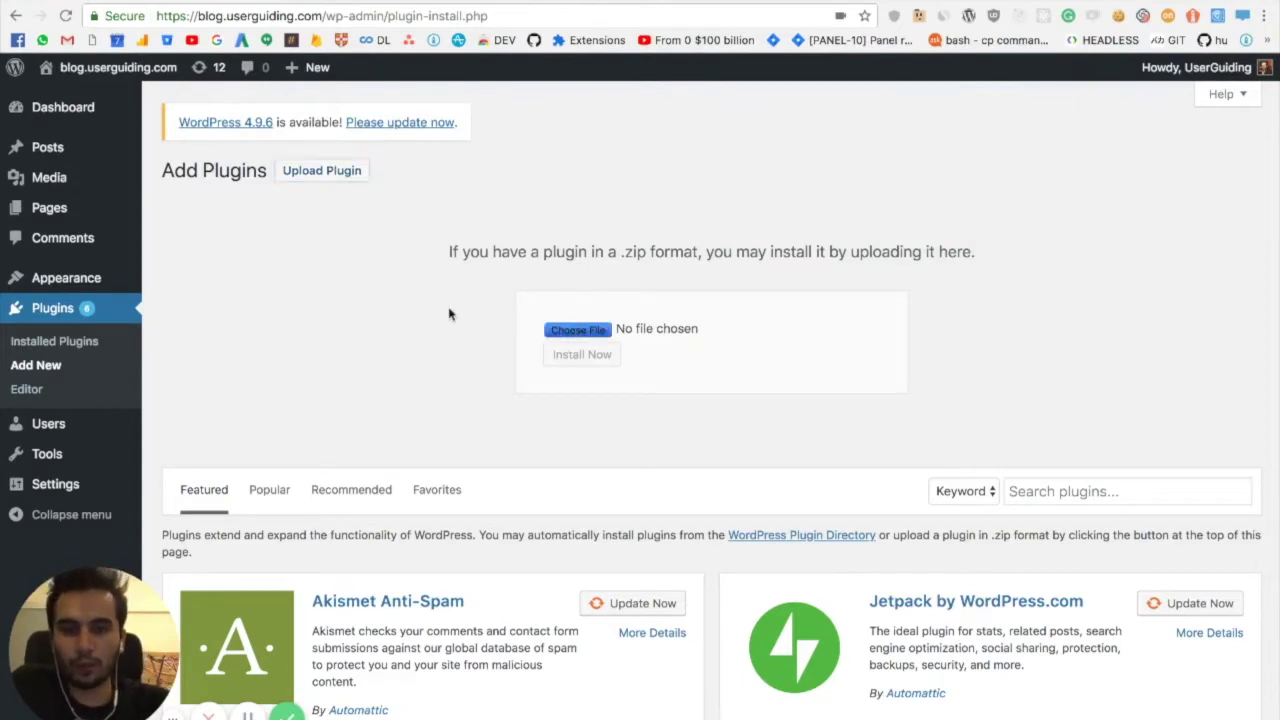
scroll(530, 276, down, 10)
scroll(530, 276, down, 10)
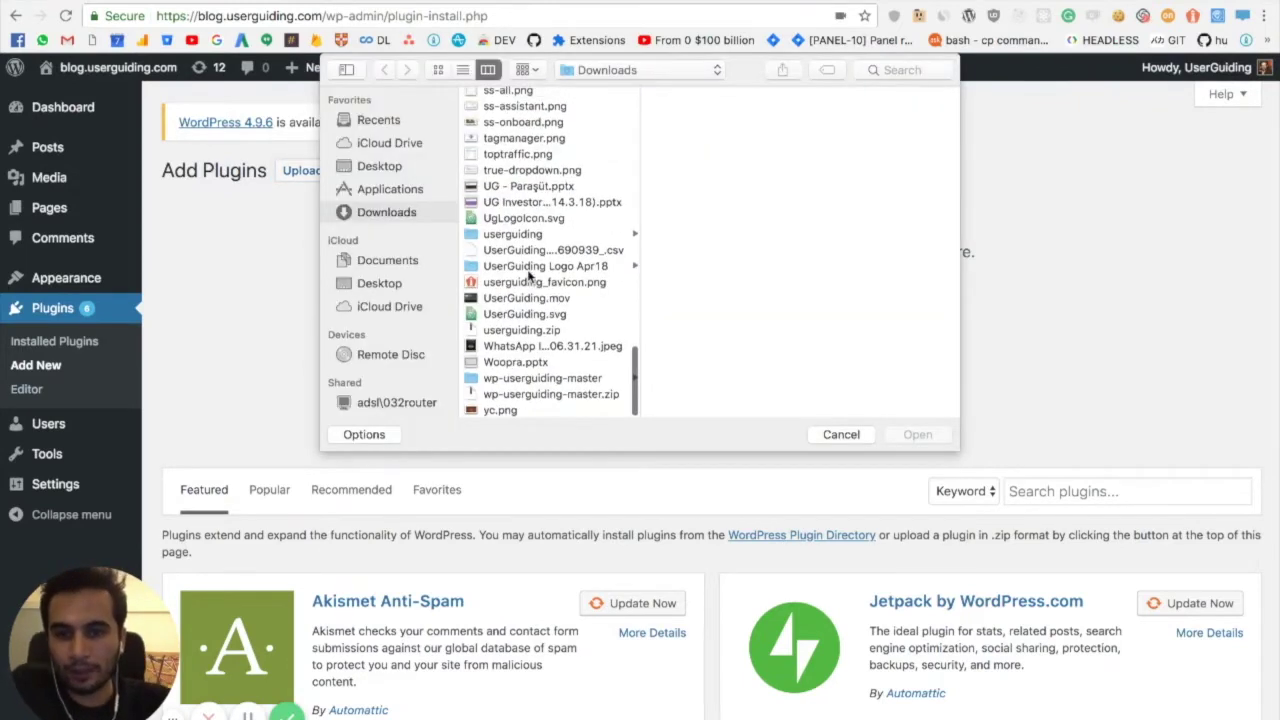
click(533, 336)
click(914, 437)
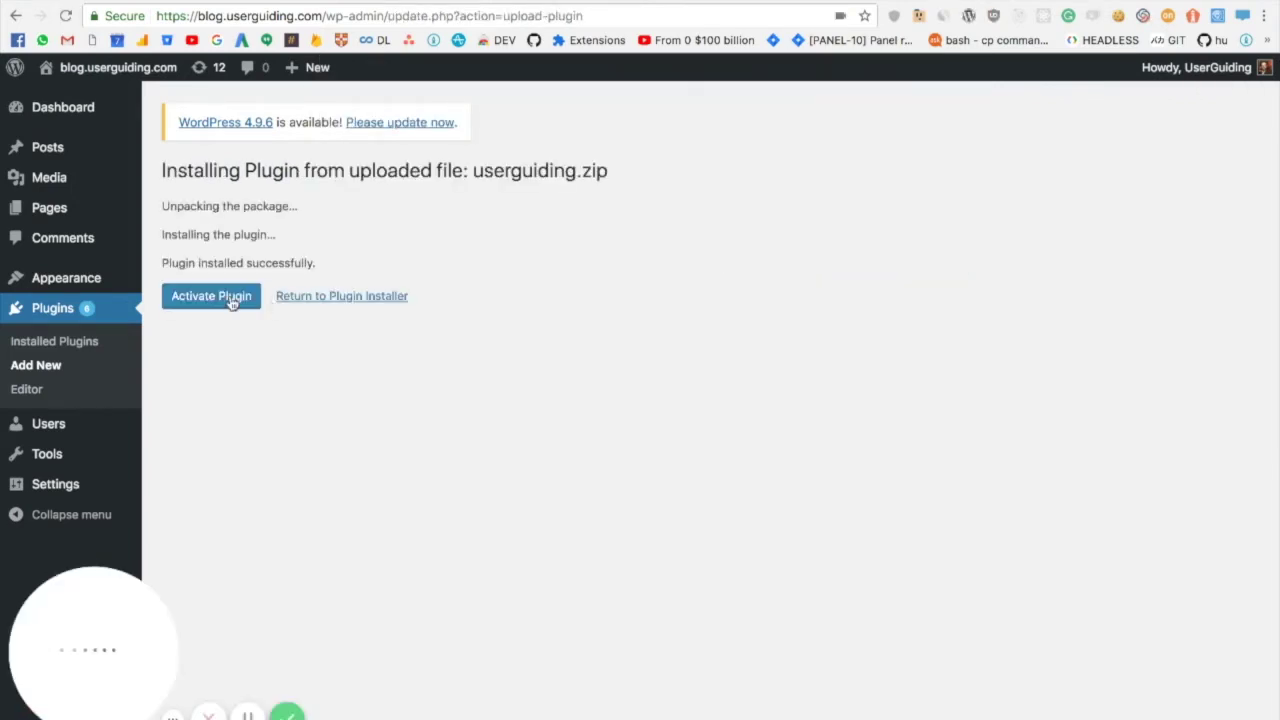
click(210, 300)
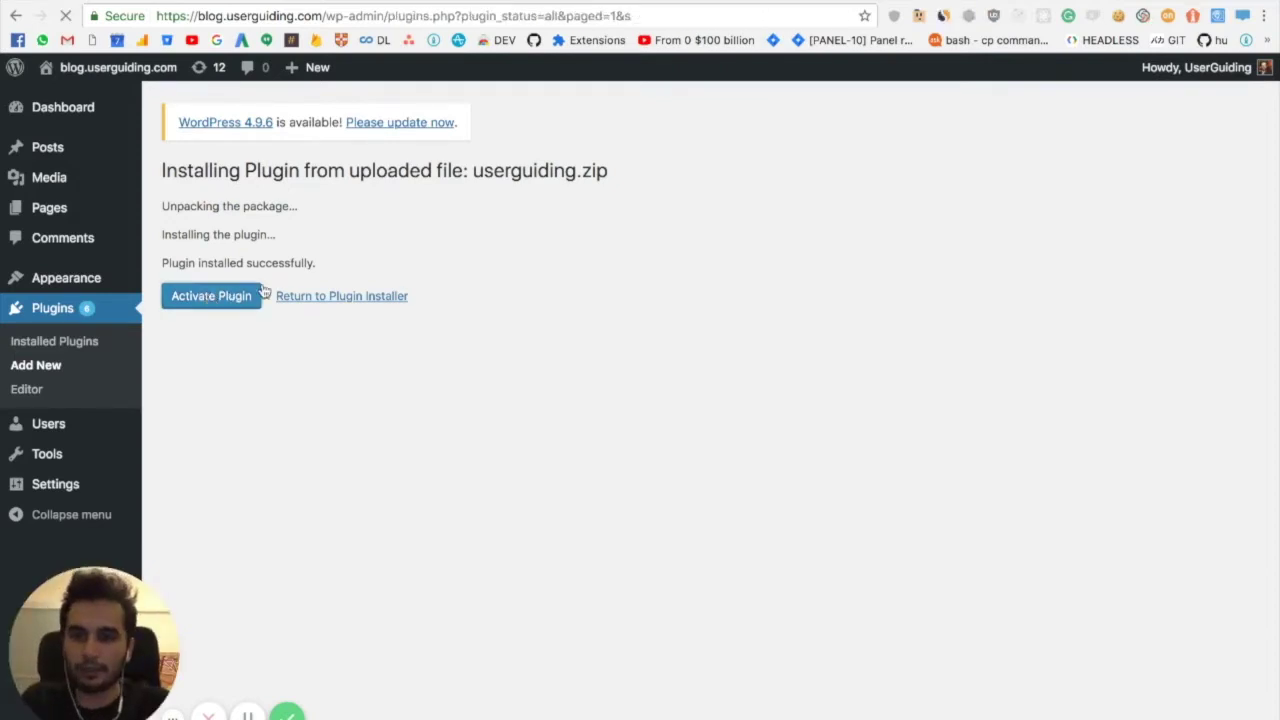
Step: Paste the UserGuiding embed script into Code, enable Show in Admin and Show in Customizer, and save
scroll(267, 521, down, 10)
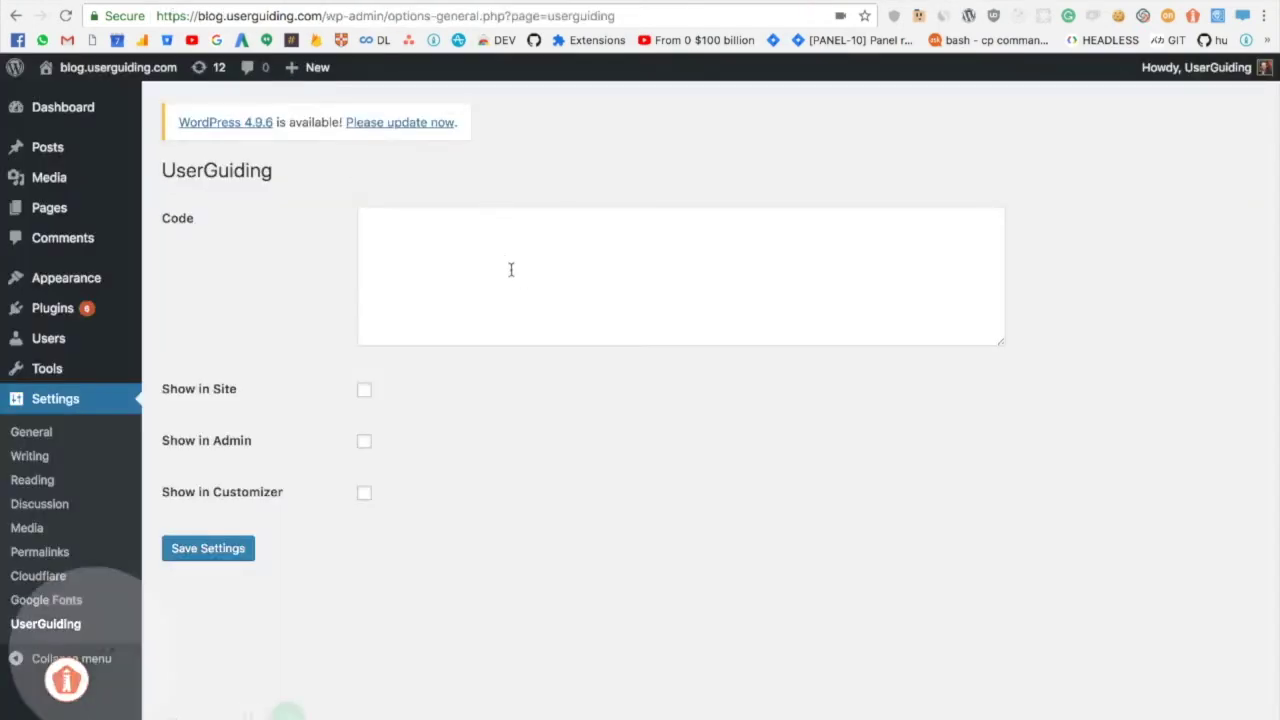
click(508, 263)
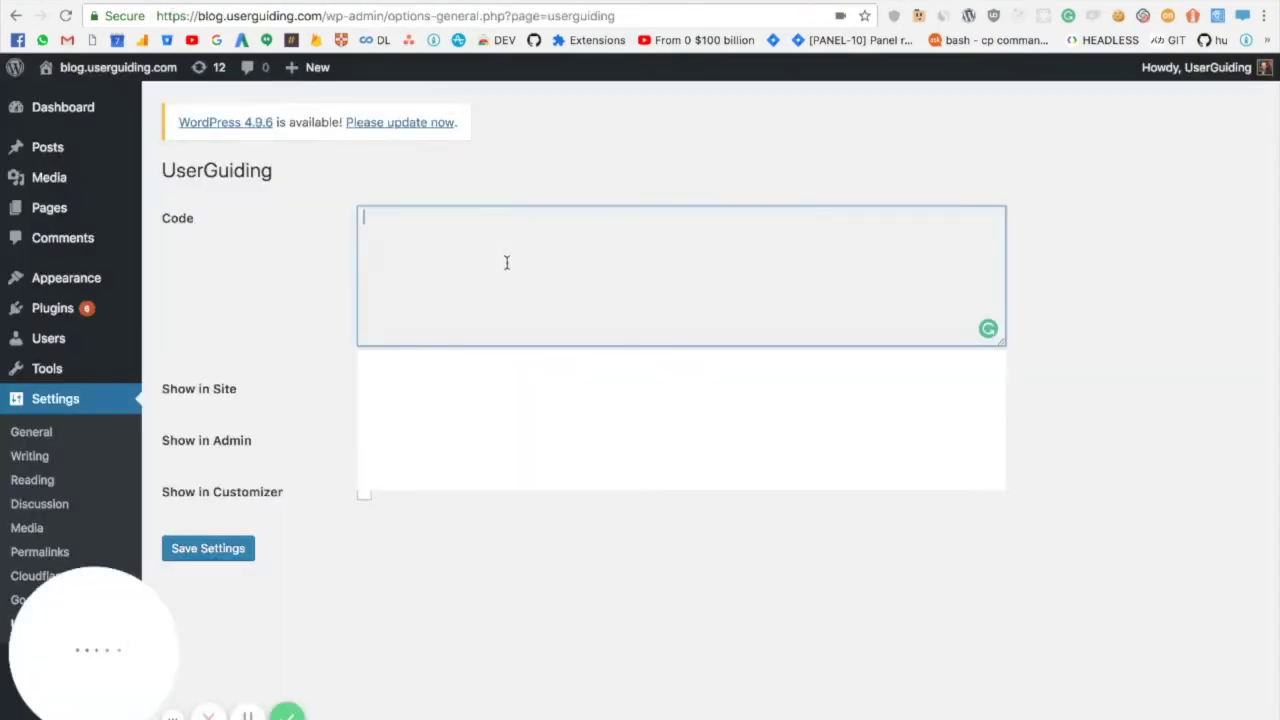
key(ctrl+v)
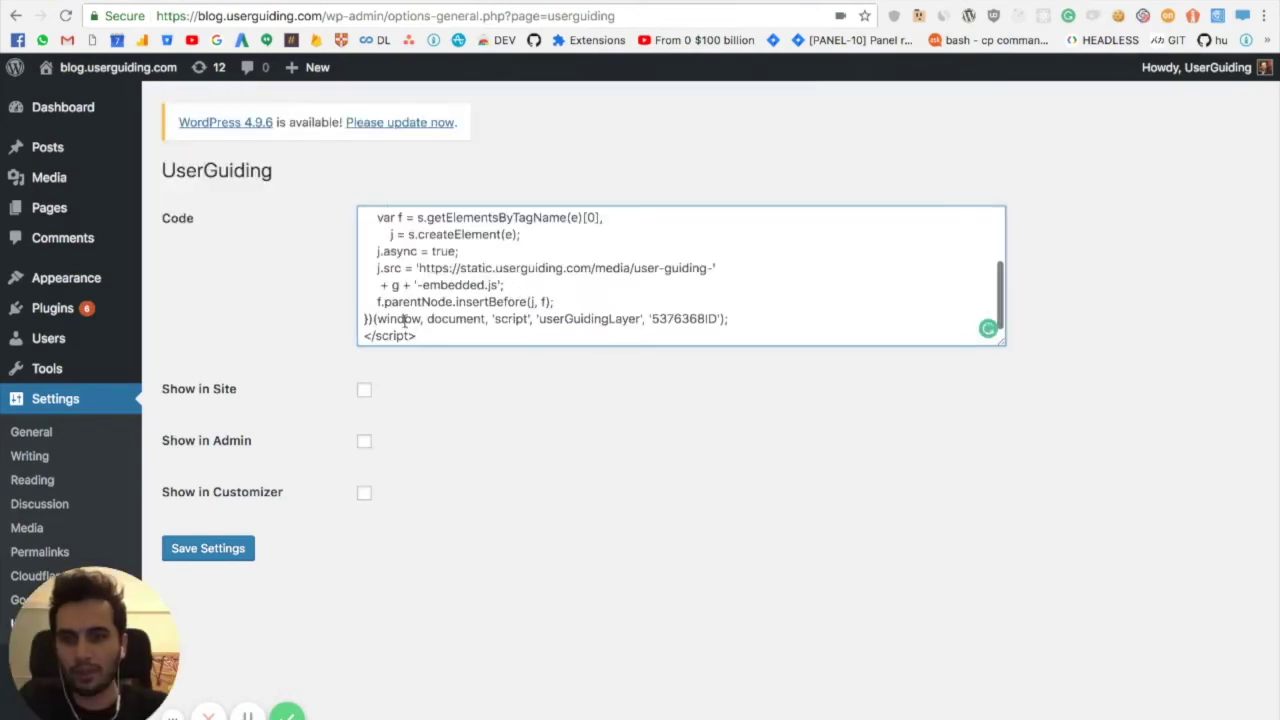
click(268, 333)
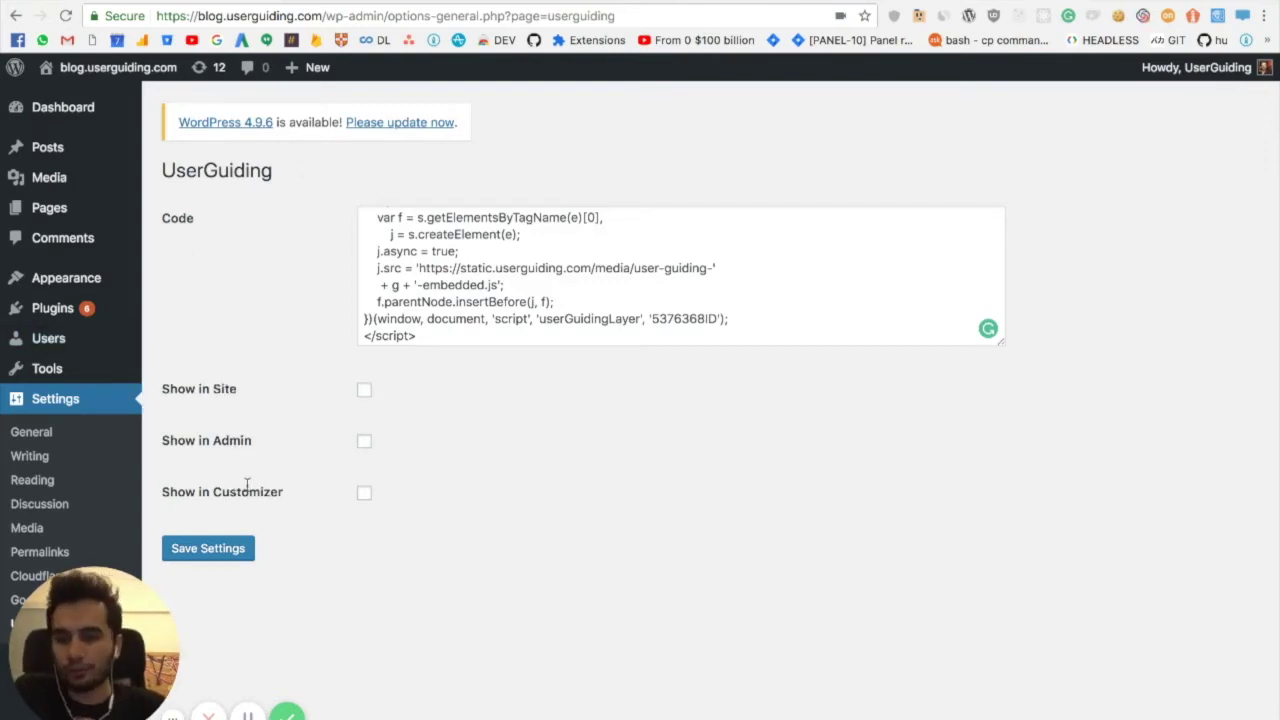
click(364, 441)
click(364, 492)
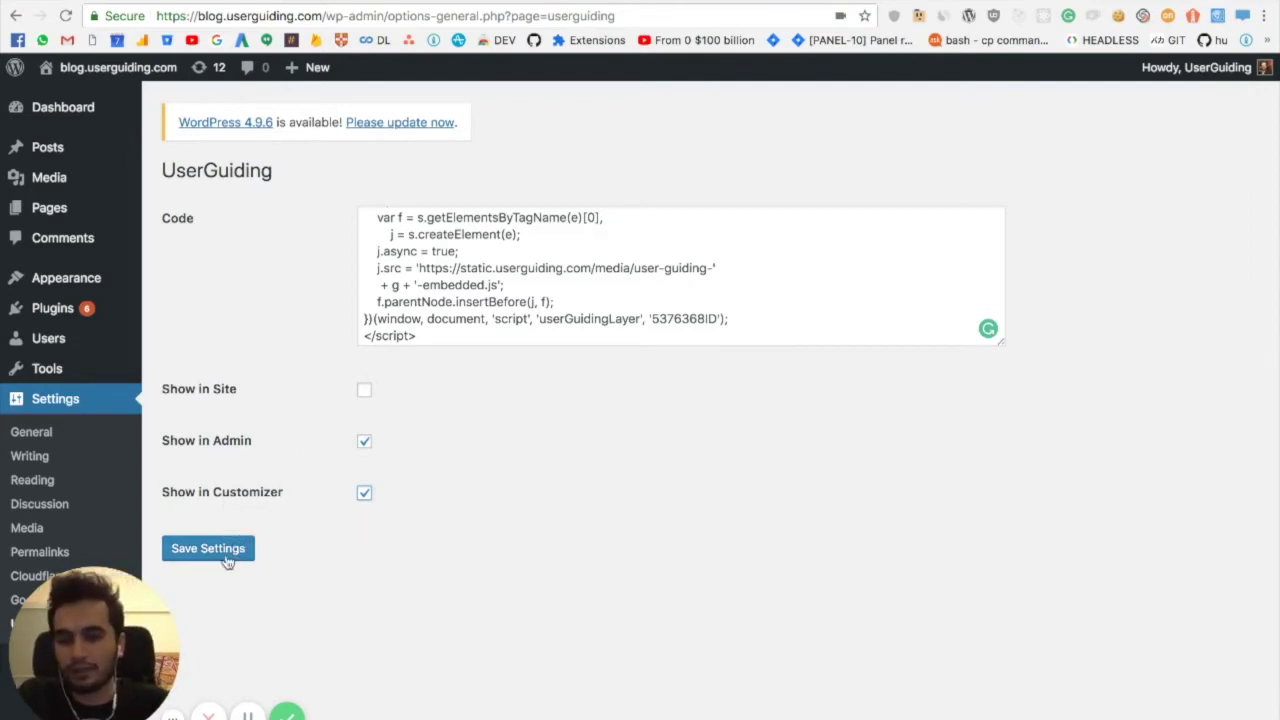
click(226, 558)
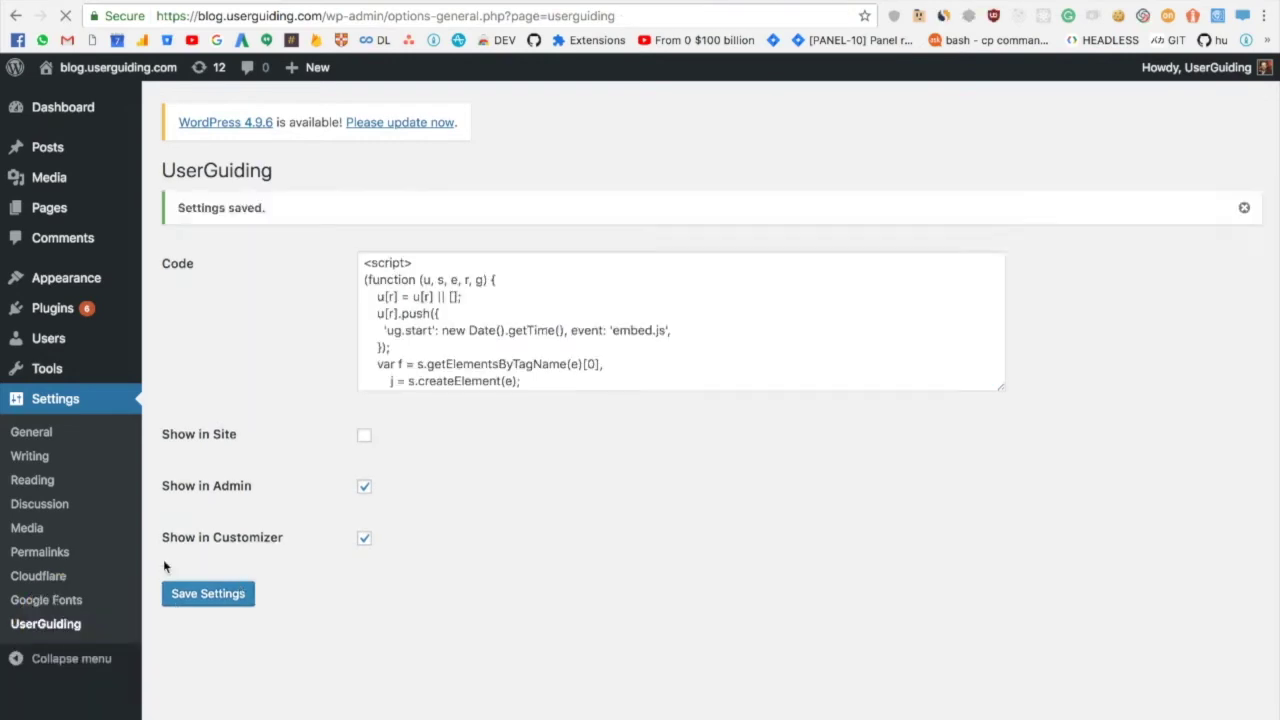
Step: From the UserGuiding launcher's Guides, open the 'Update site title on Wordpress Admin' guide
drag(114, 623, 457, 619)
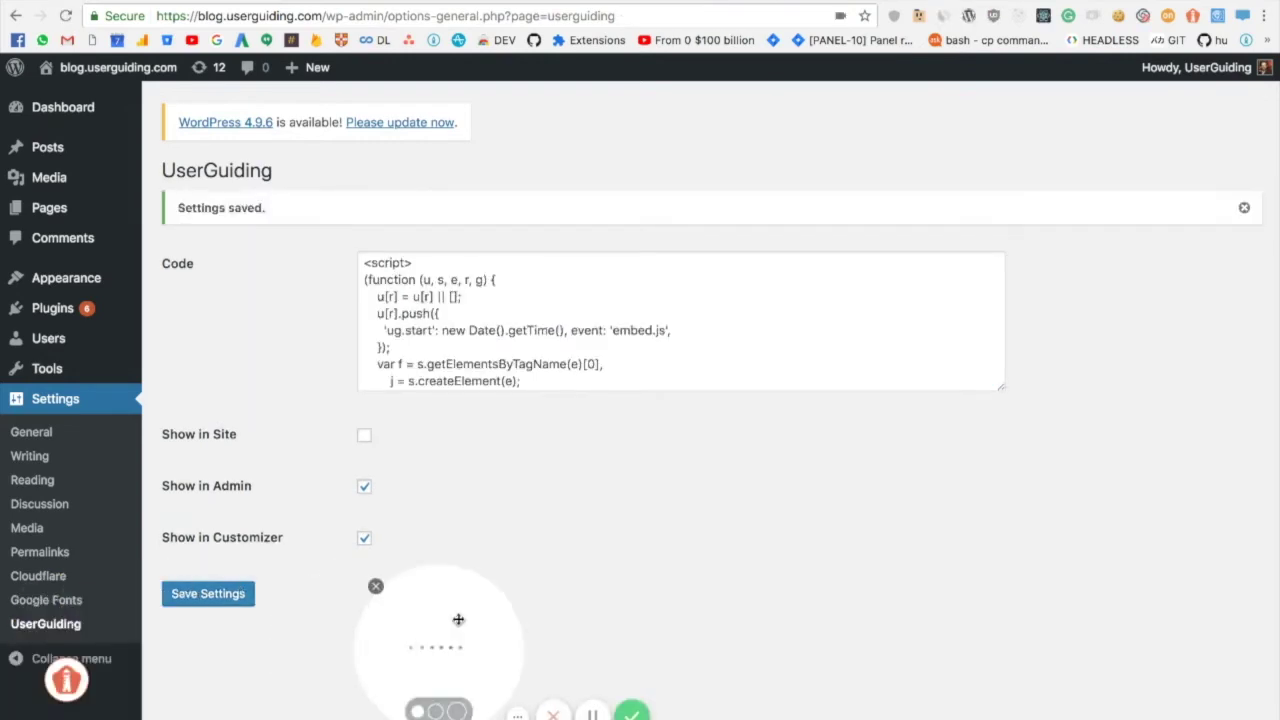
click(66, 680)
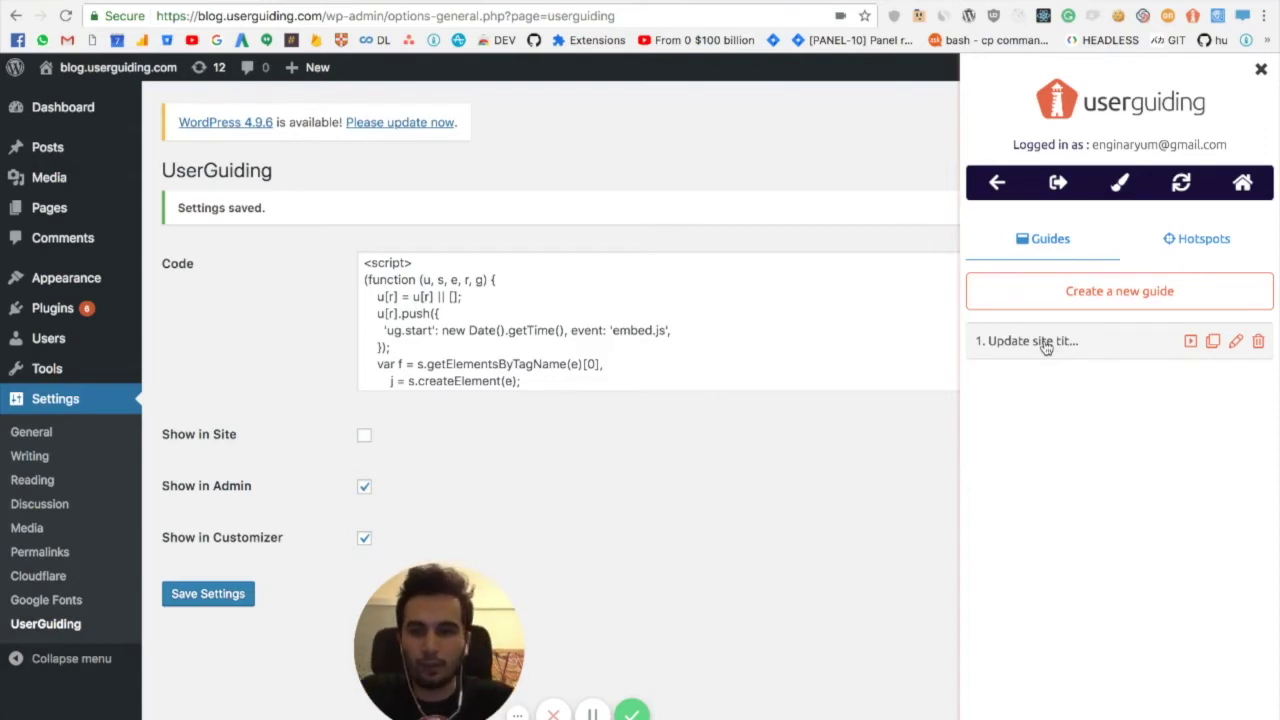
click(1040, 342)
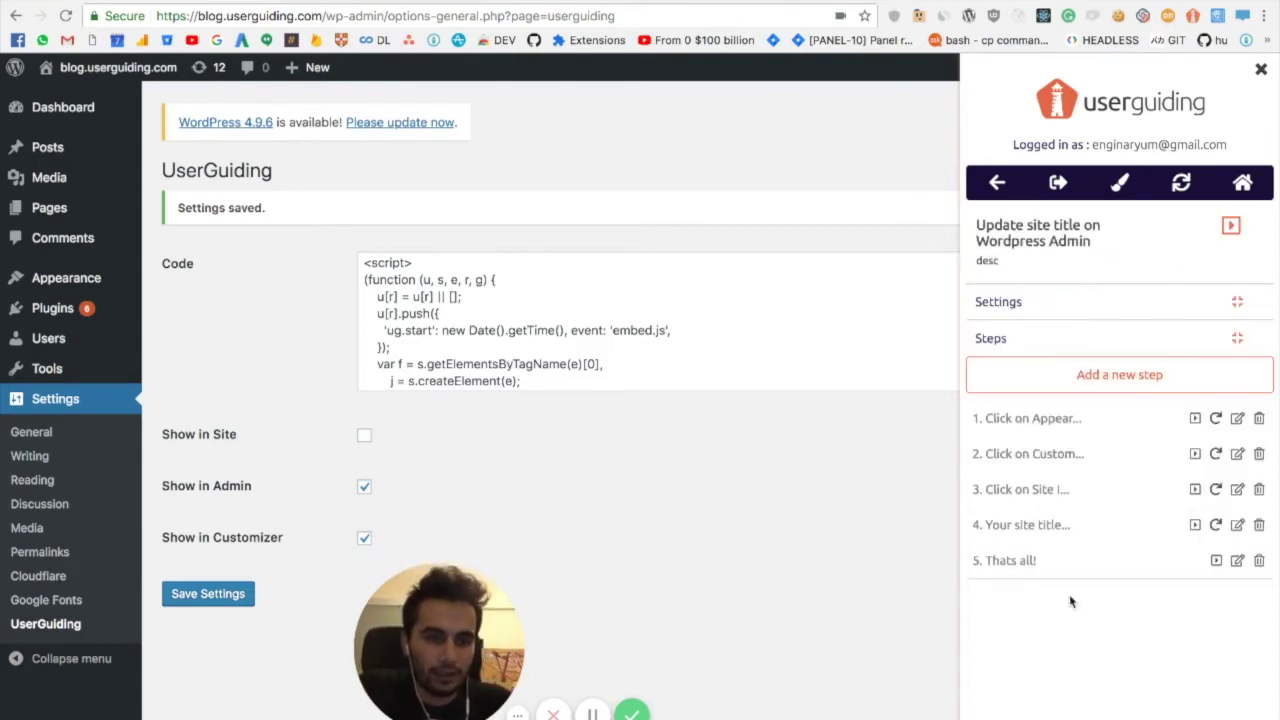
Step: Set the site title guide to show on the assistant in its appearance settings
click(1093, 303)
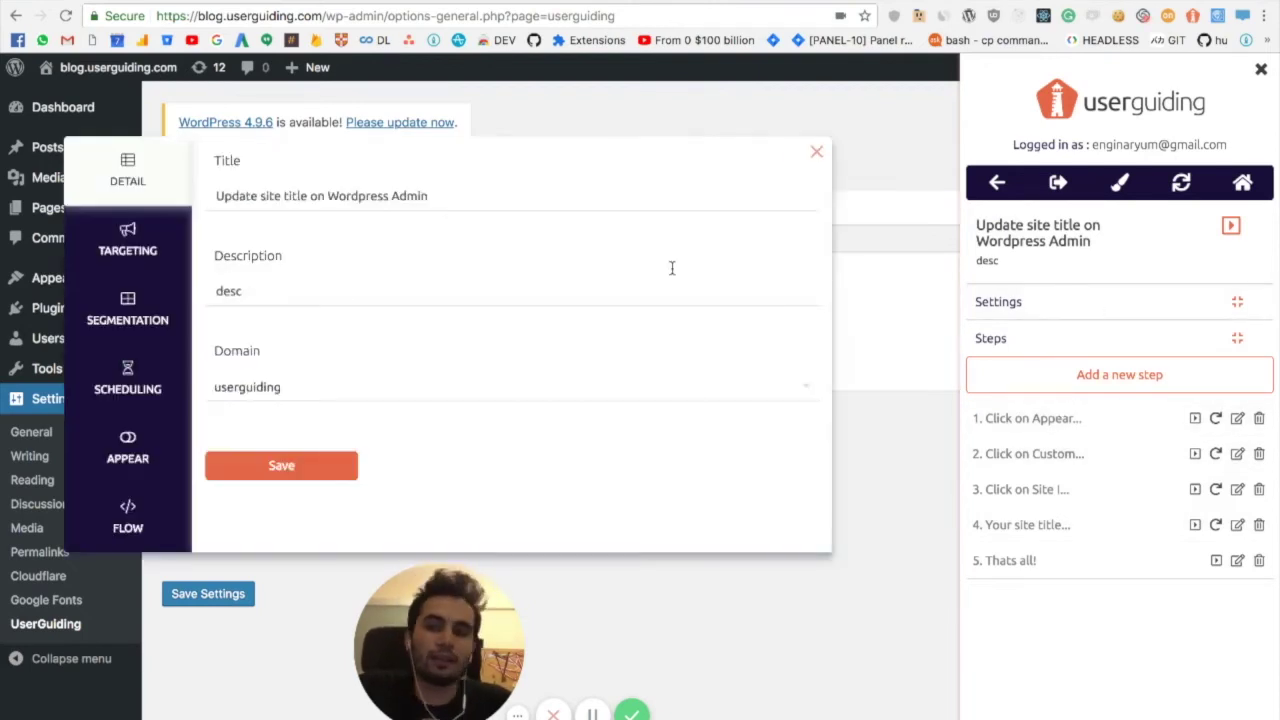
click(141, 447)
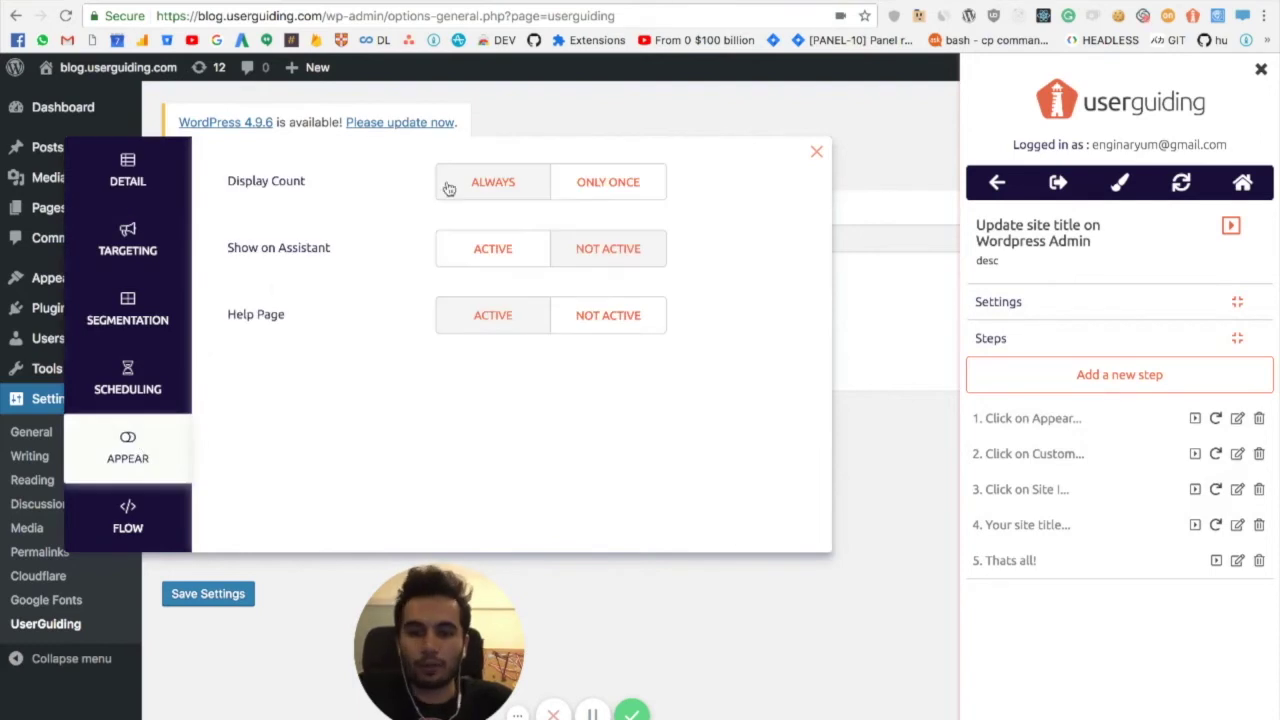
click(520, 256)
click(476, 257)
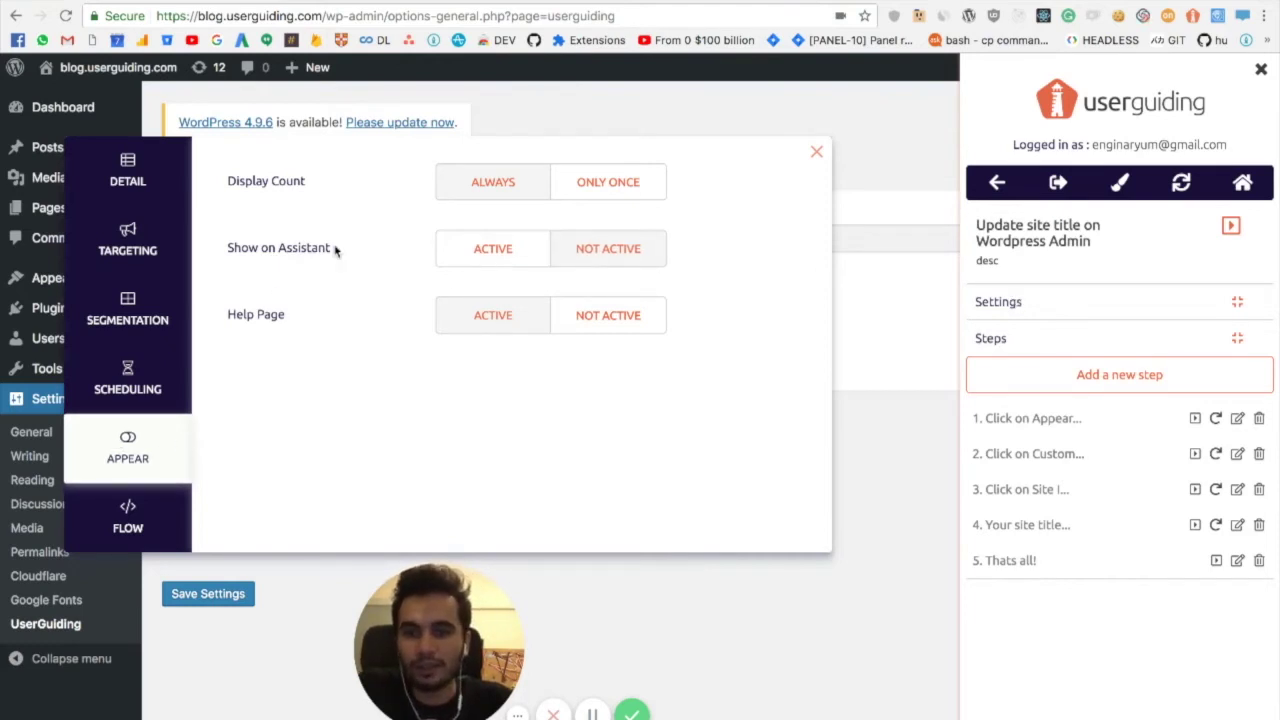
click(816, 152)
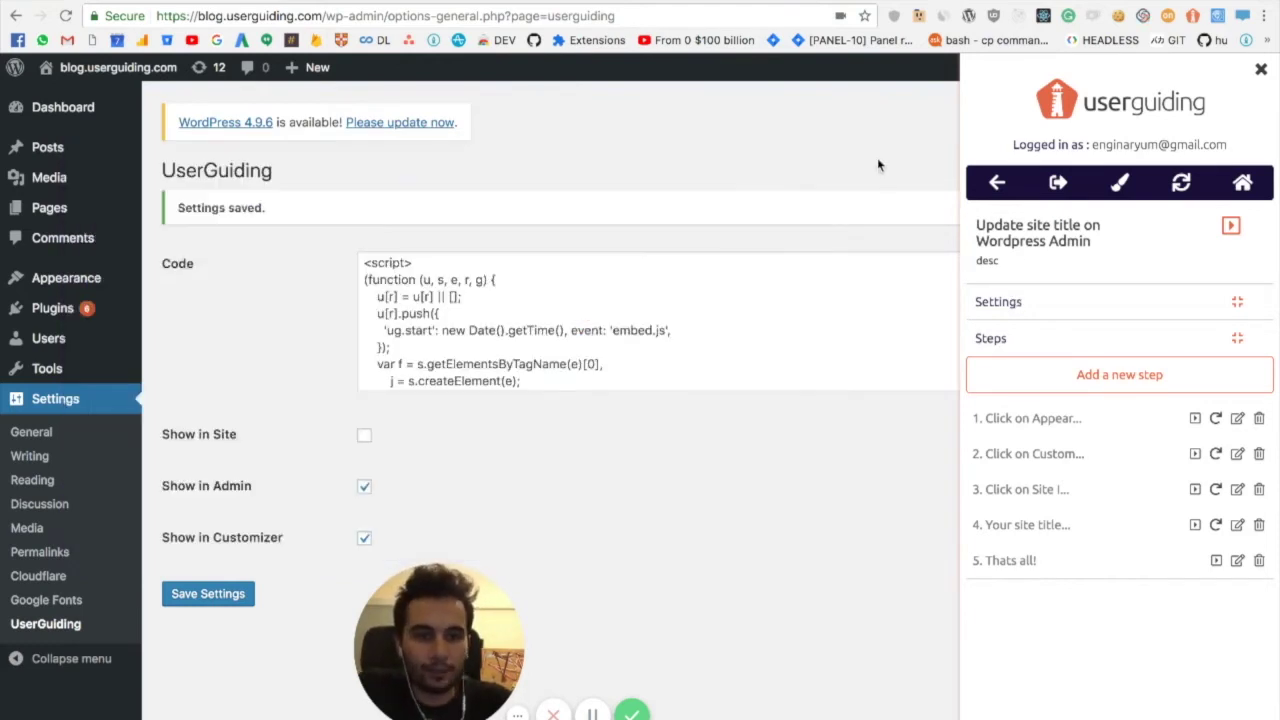
Step: Mark the assistant ACTIVE under Shown To Users in Assistant Text, save, and close the window
click(1128, 183)
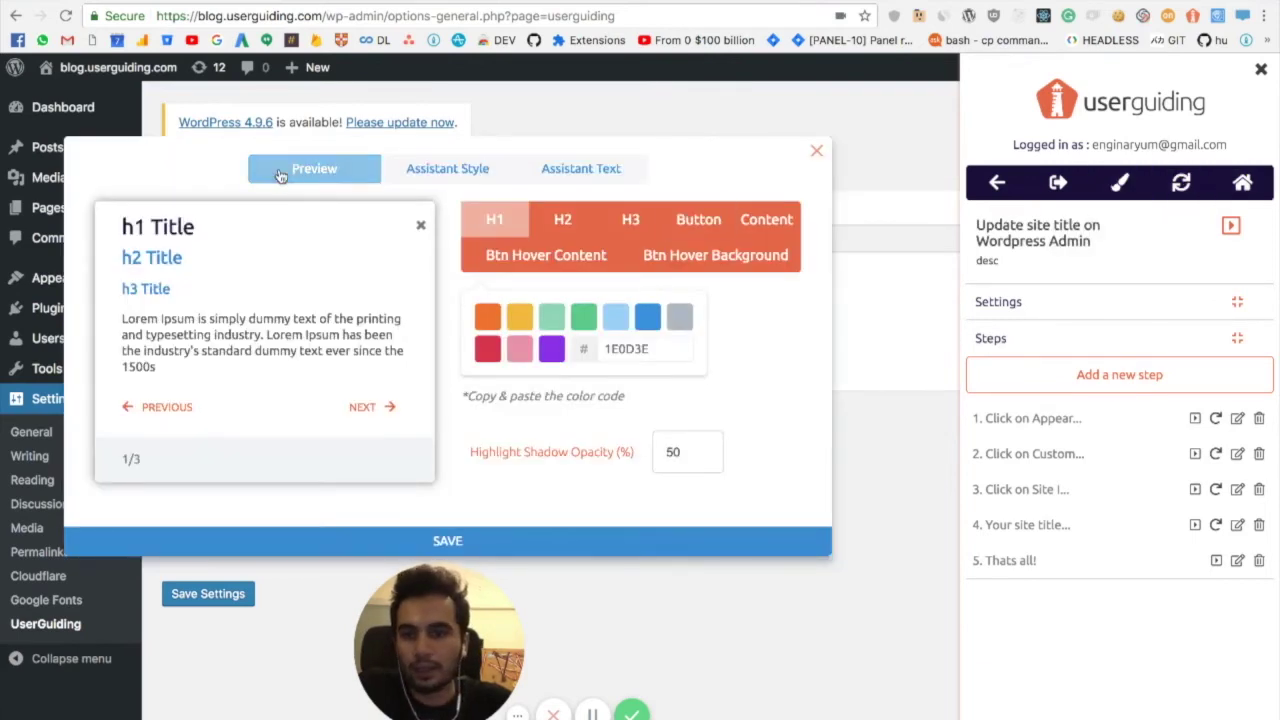
click(586, 172)
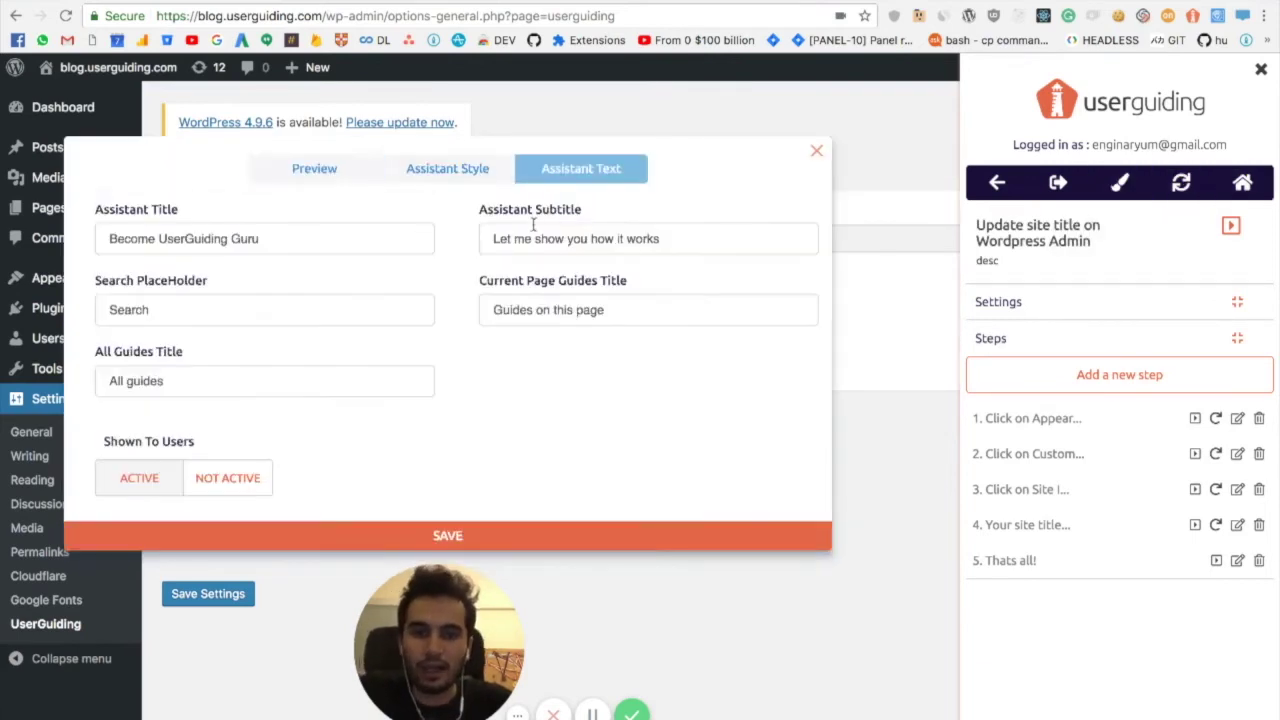
click(146, 484)
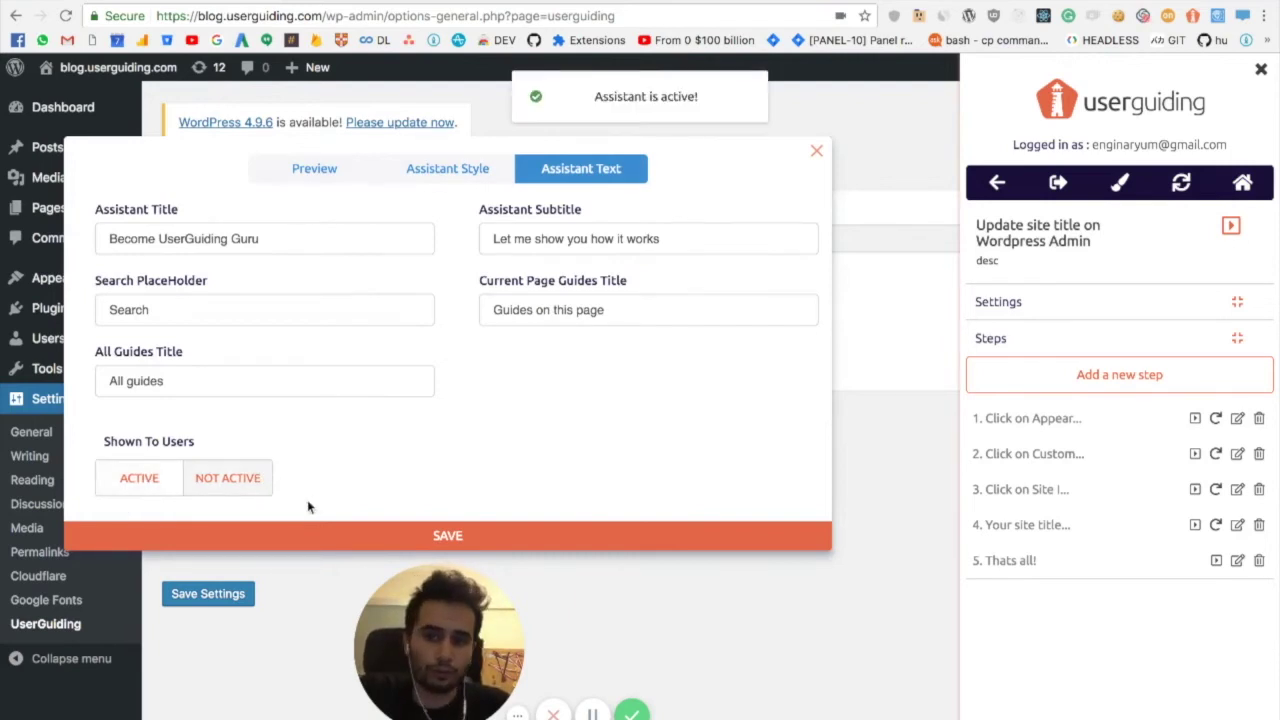
click(440, 539)
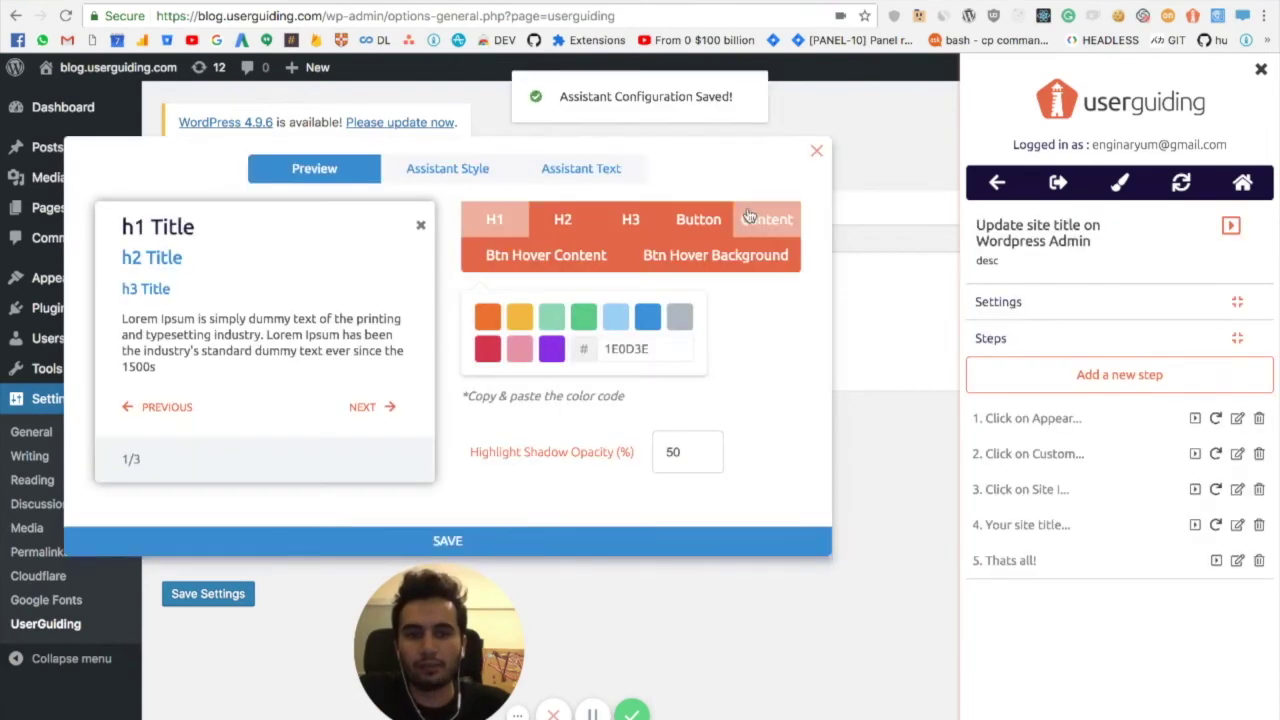
click(814, 153)
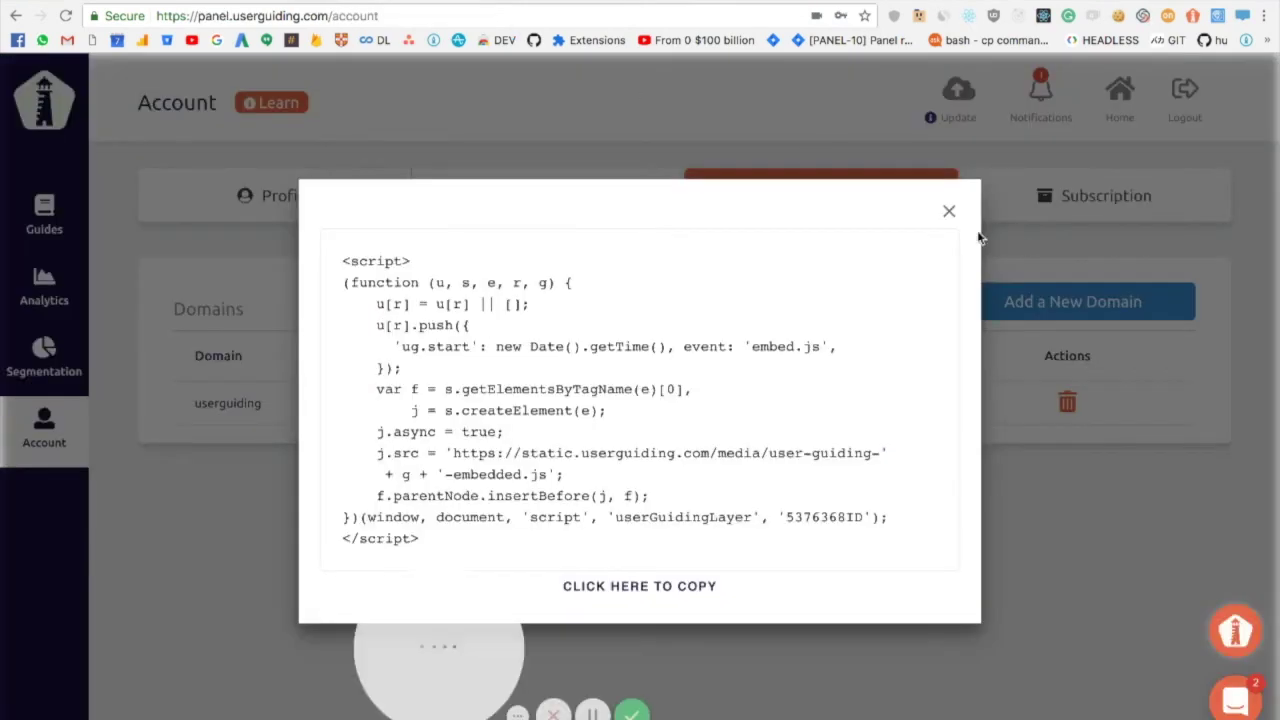
Step: Close the embed-code window, update the userguiding domain's embedded code, and switch browser windows
click(949, 215)
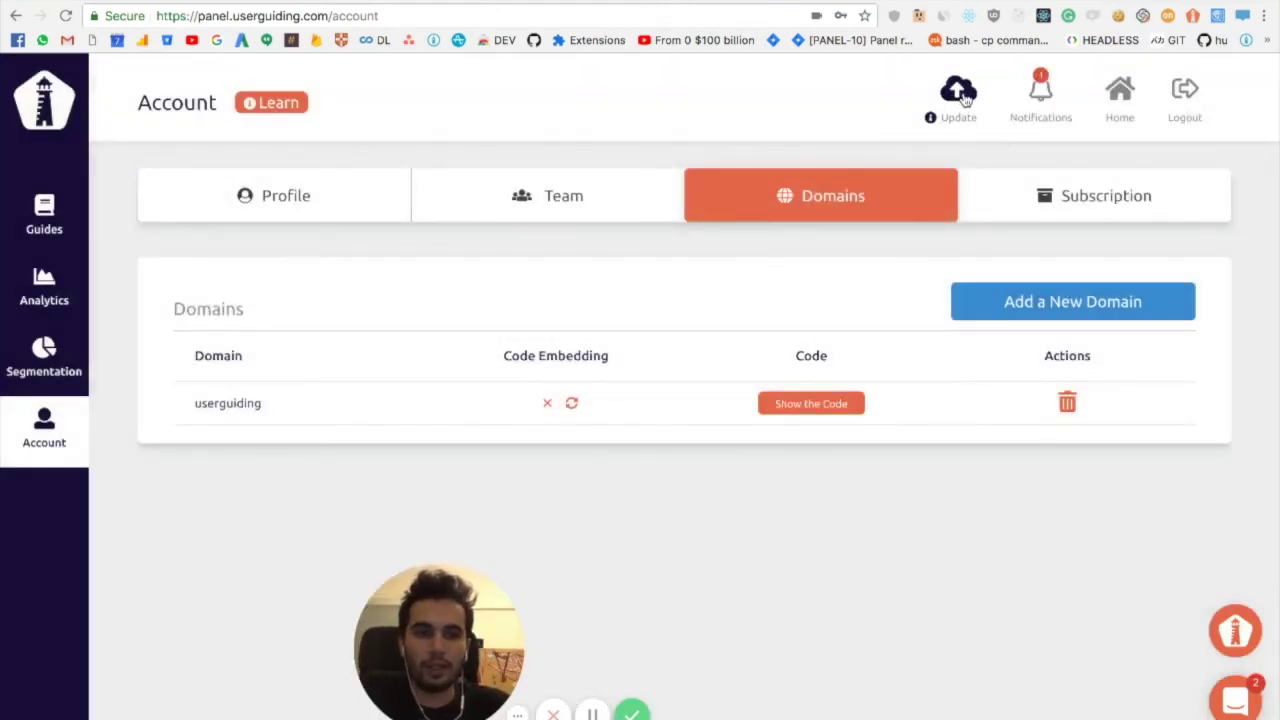
click(960, 92)
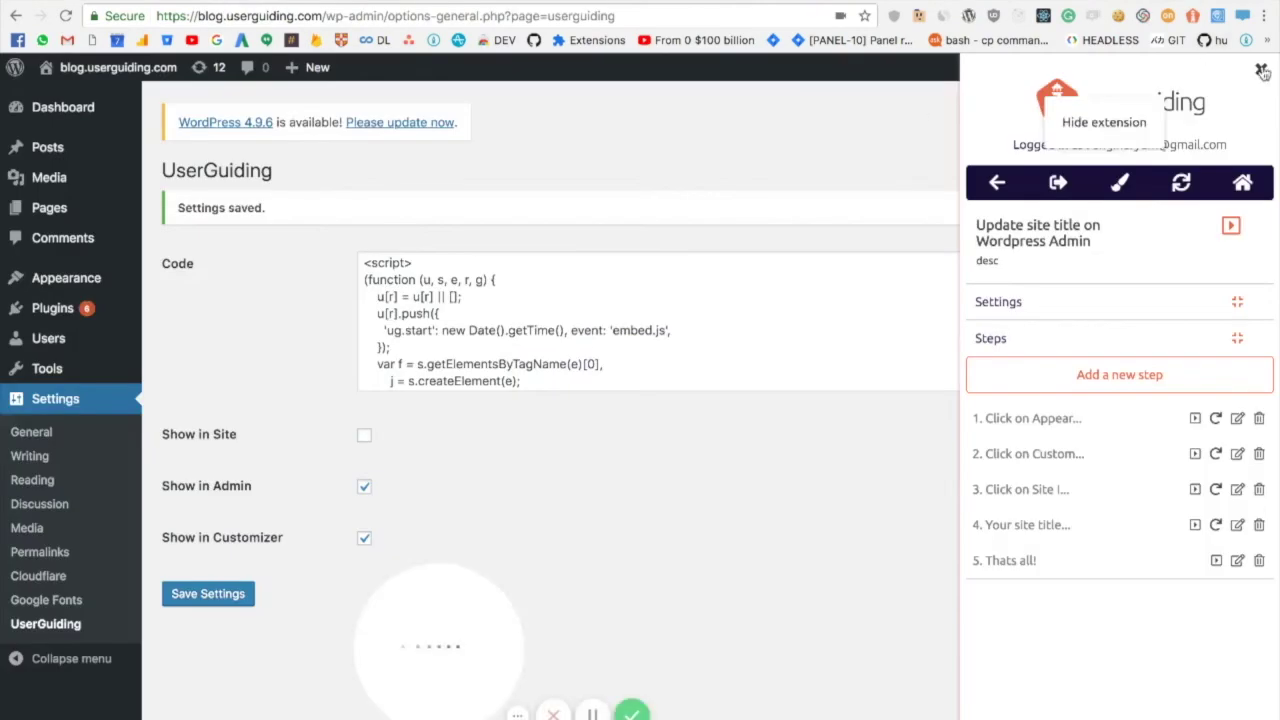
click(1262, 72)
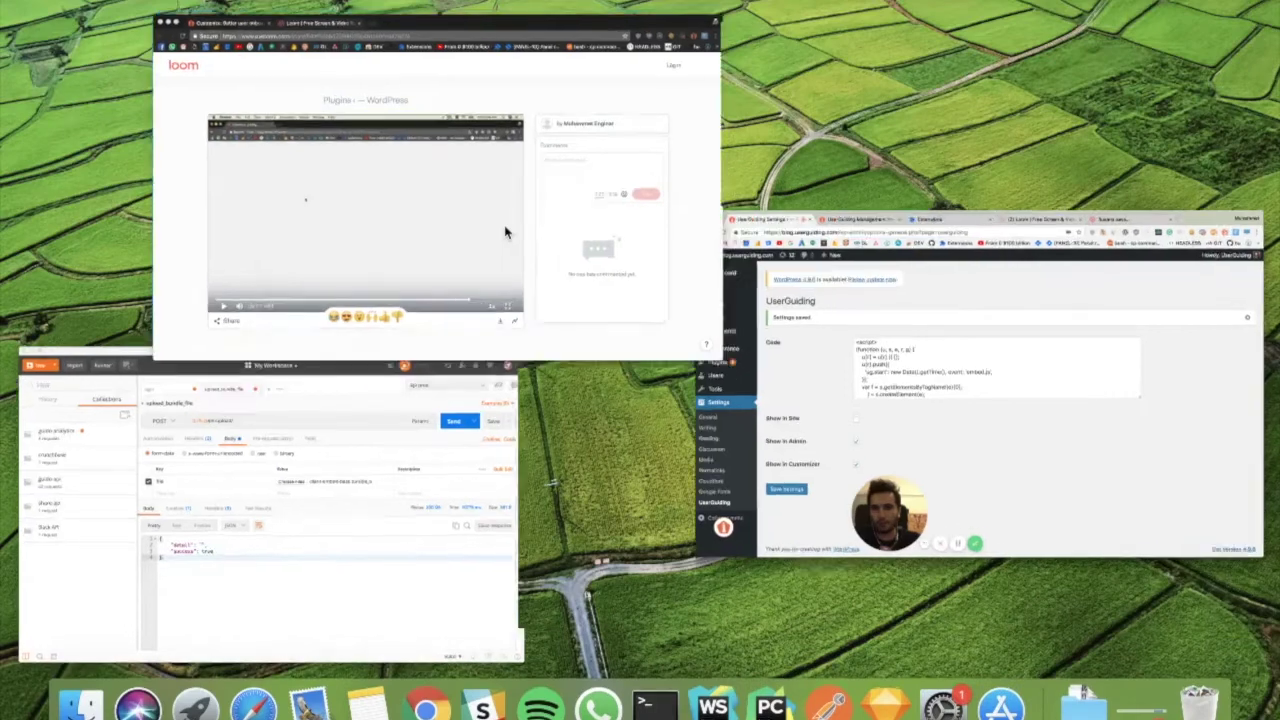
Step: Leave the customizer unsaved and load blog.userguiding.com/wp-admin in a new incognito window
click(505, 232)
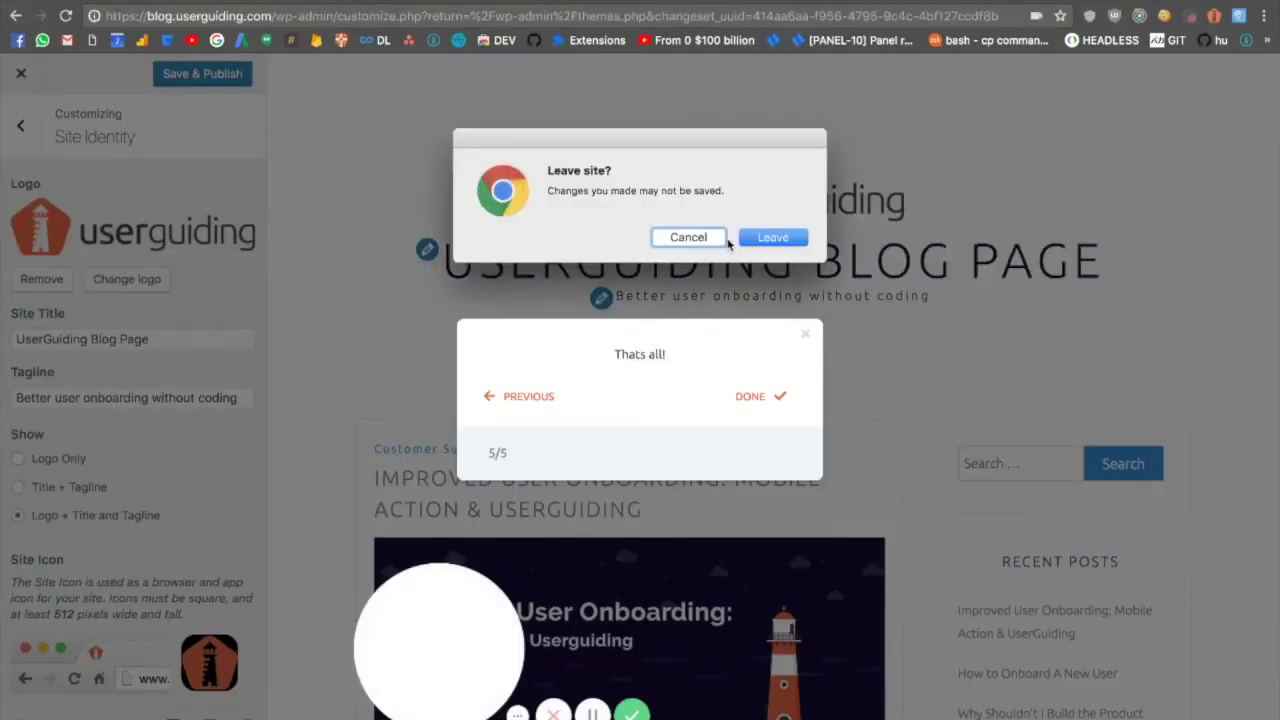
click(742, 240)
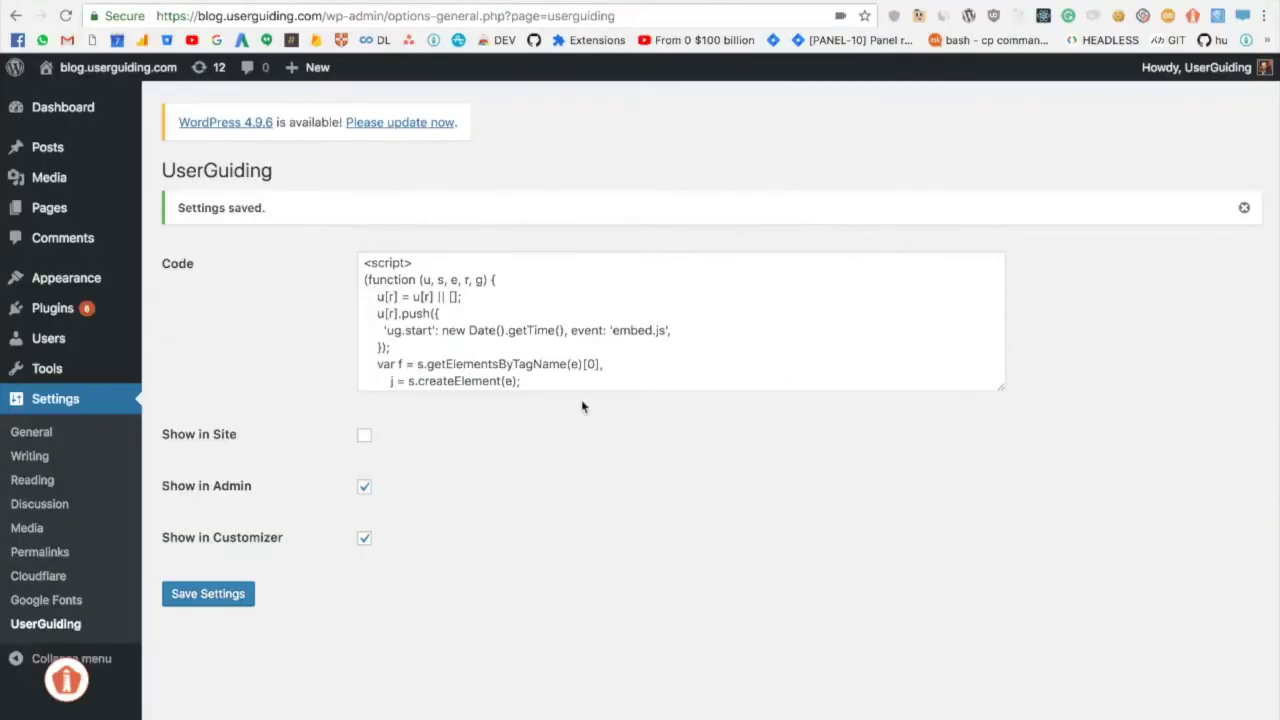
key(ctrl+shift+n)
text(blog)
key(Down)
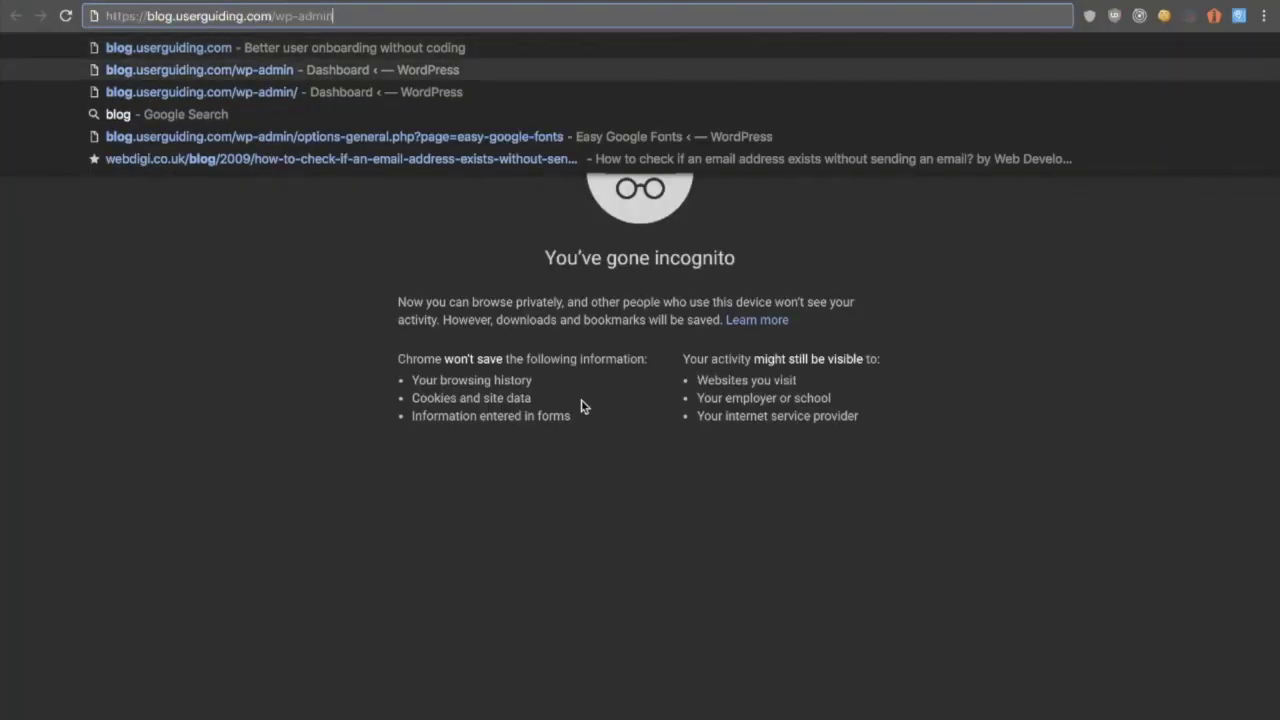
key(Return)
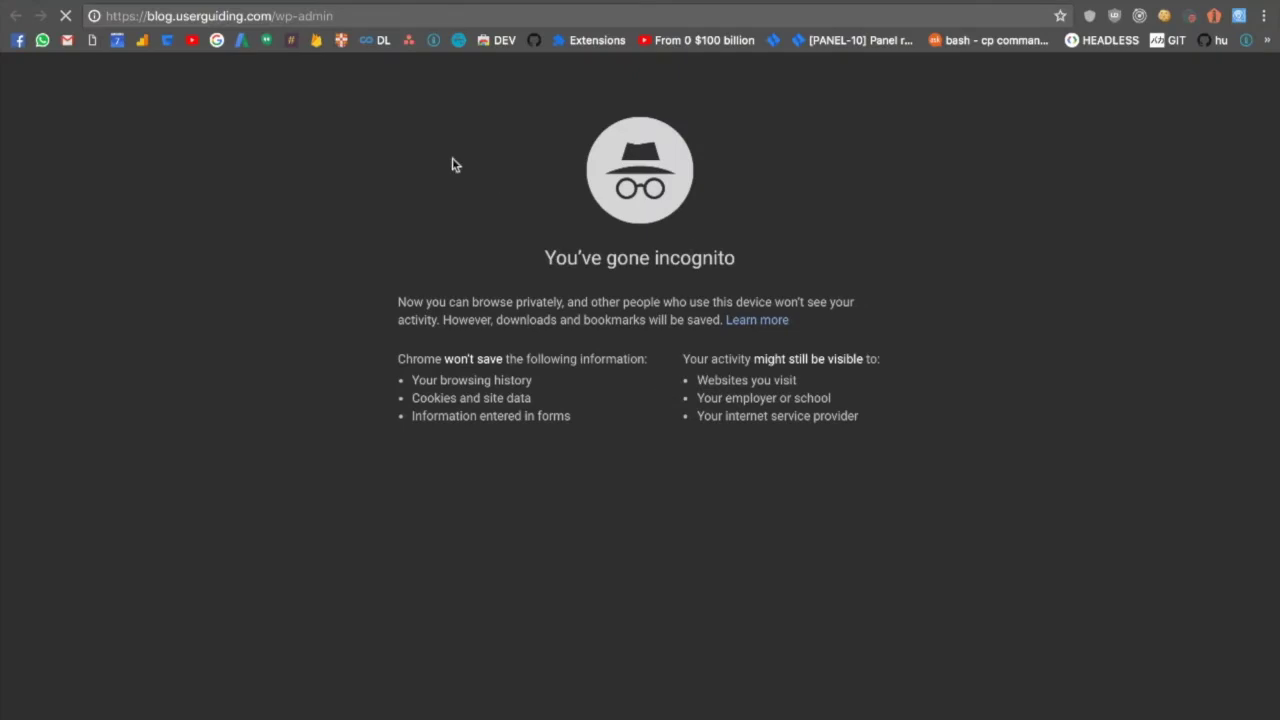
Step: Autofill the saved admin login and sign in to the WordPress Dashboard
click(351, 10)
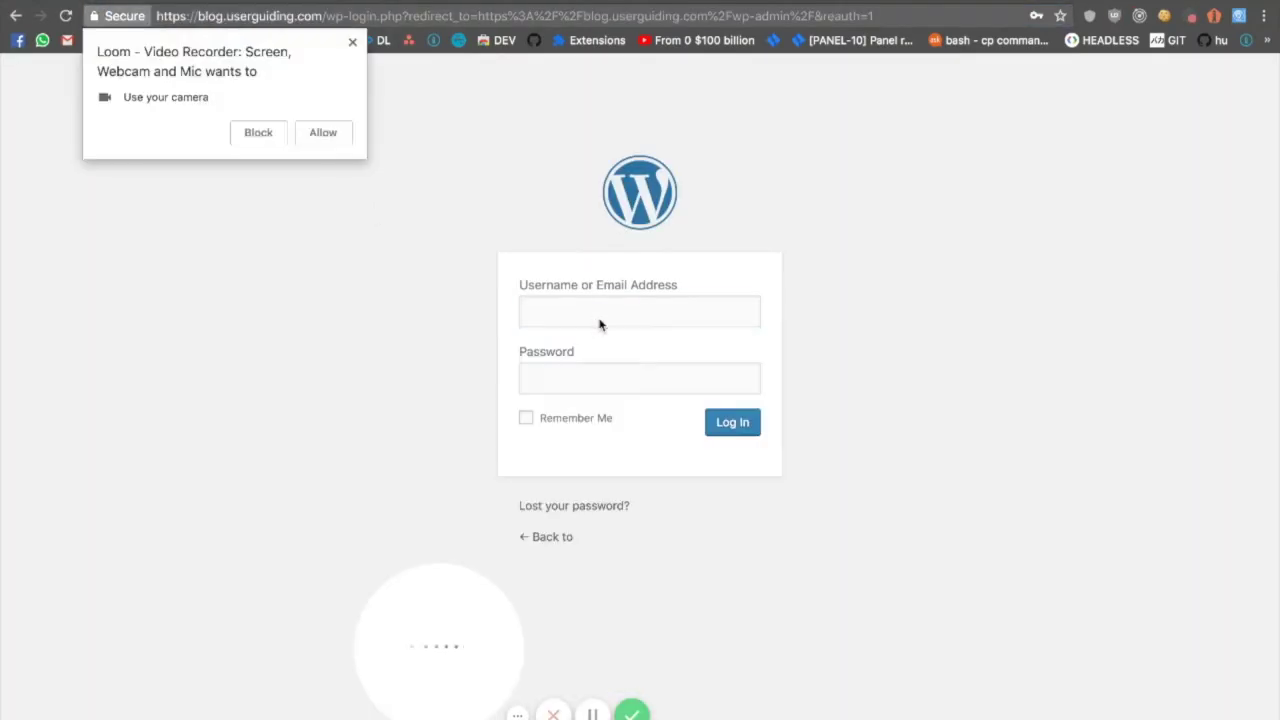
click(578, 320)
click(312, 128)
click(588, 304)
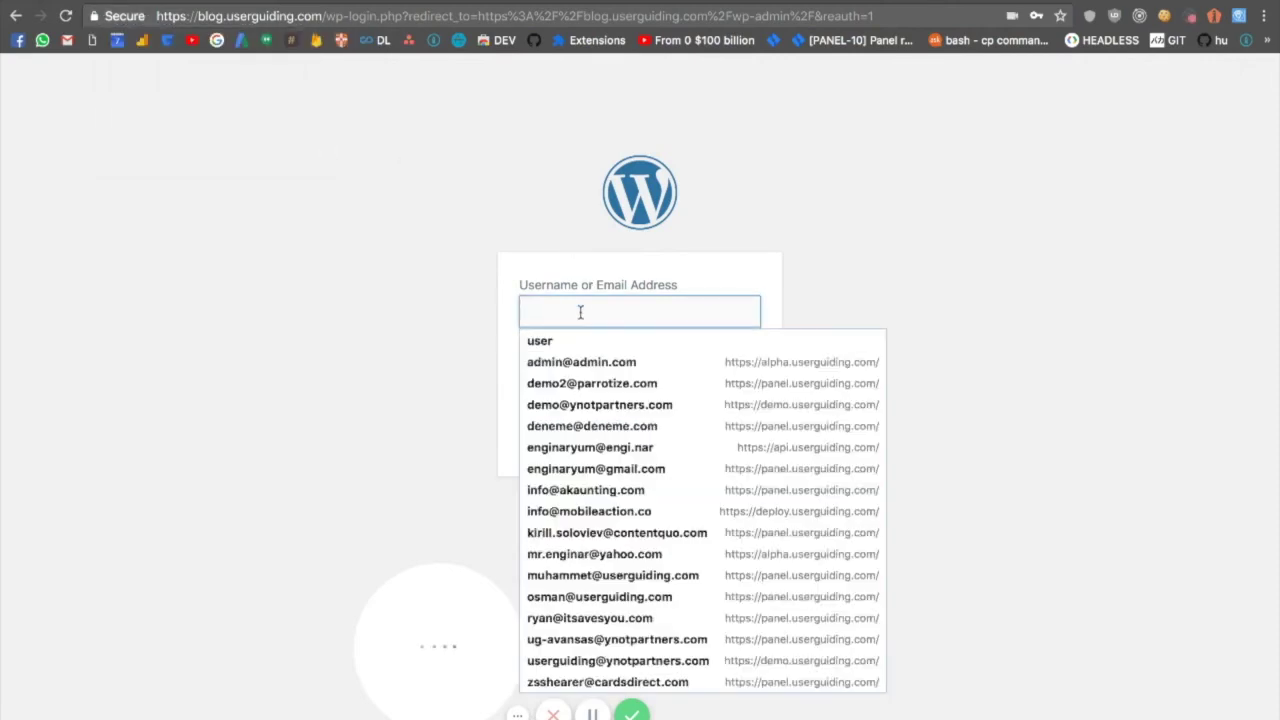
click(575, 341)
click(749, 421)
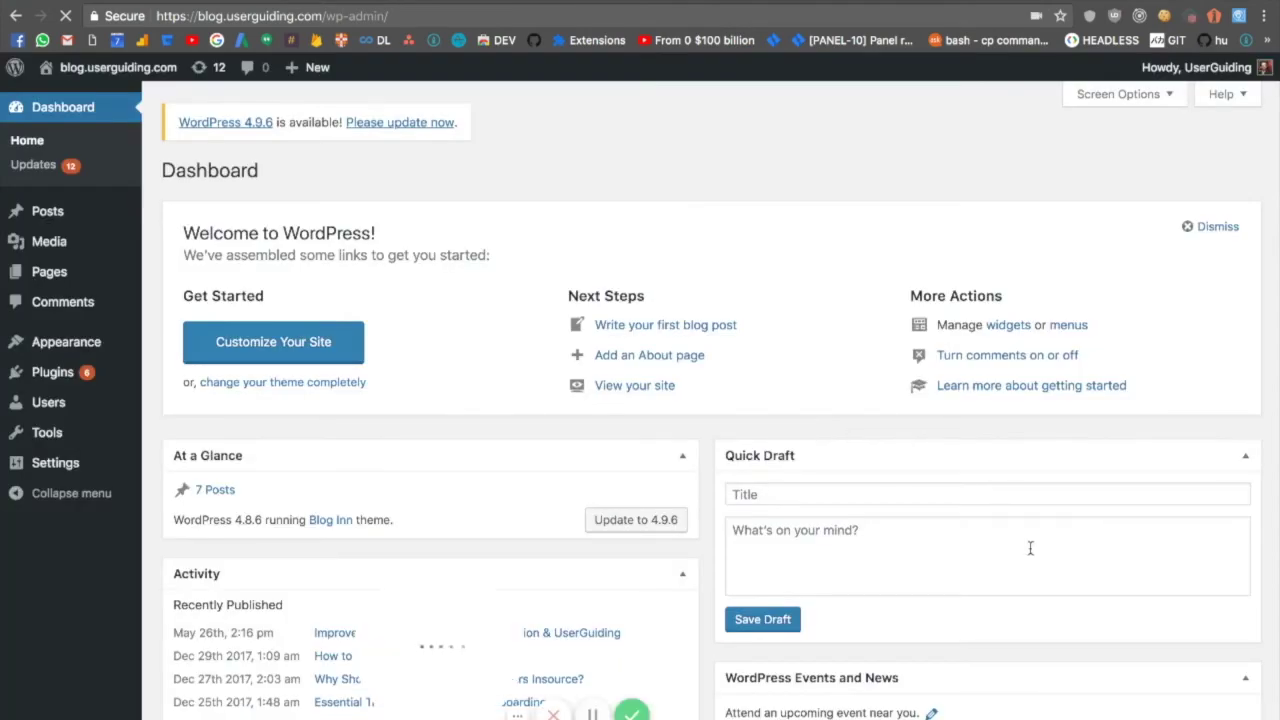
Step: Start the 'Update site title on Wordpress Admin' guide from the orange UserGuiding widget
scroll(1030, 547, down, 3)
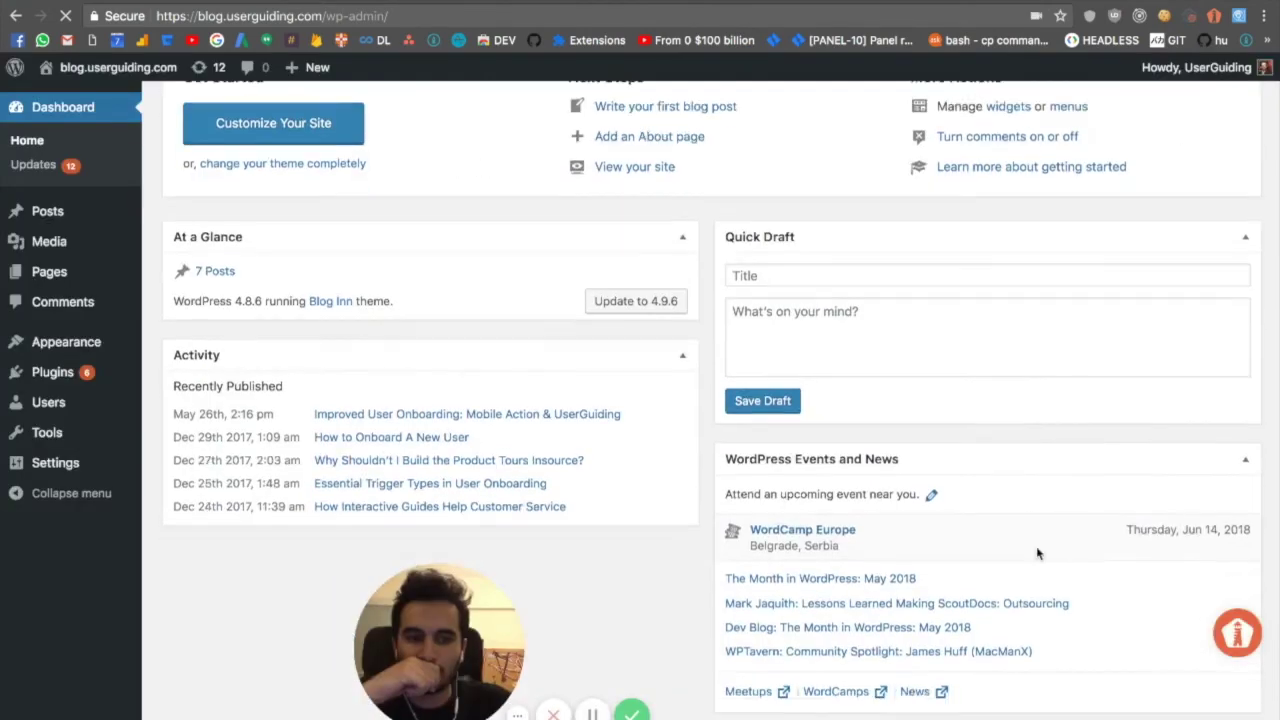
click(1236, 636)
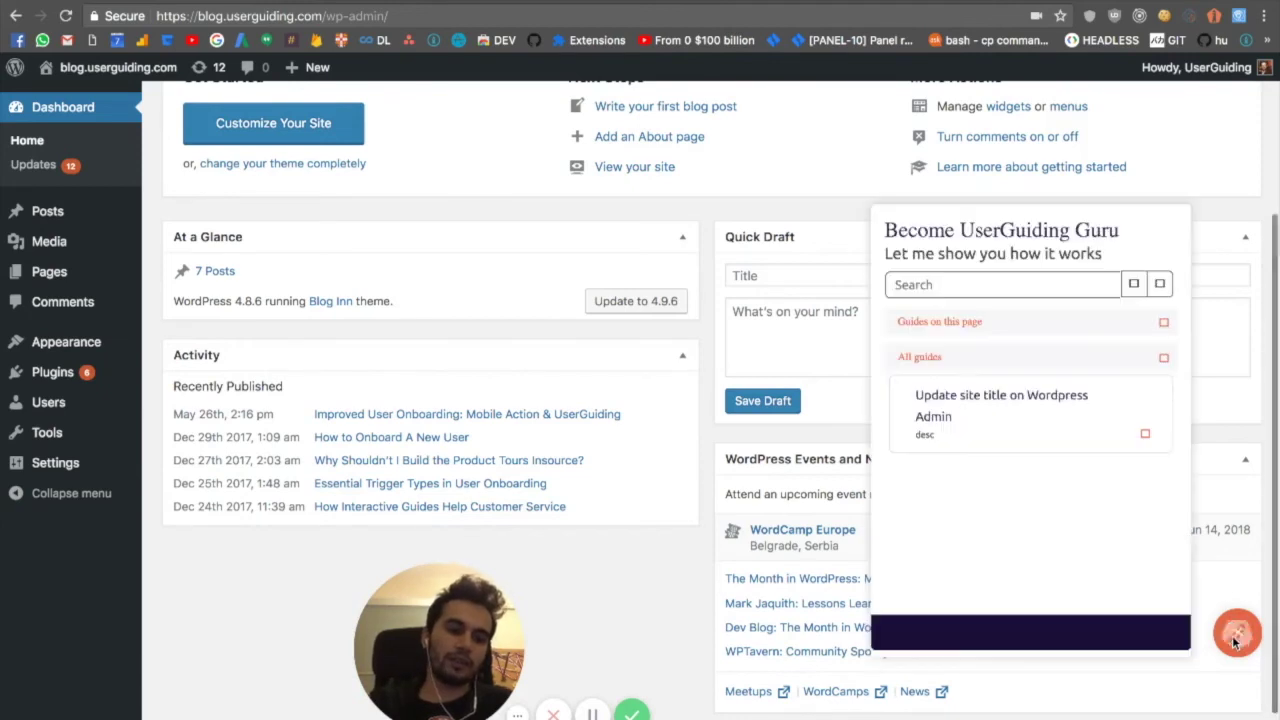
click(1024, 420)
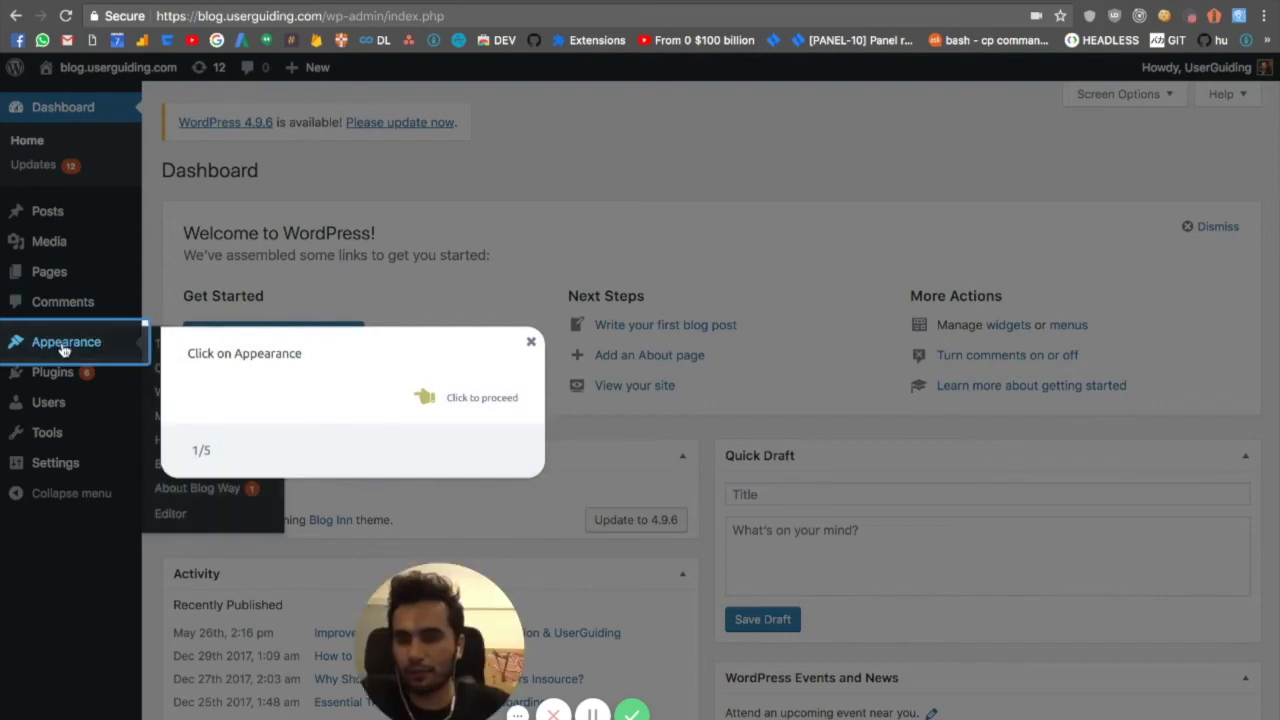
Step: Follow the guide to Site Identity, retitle the site 'UserGuiding Blog Page', and reach the final step
click(79, 349)
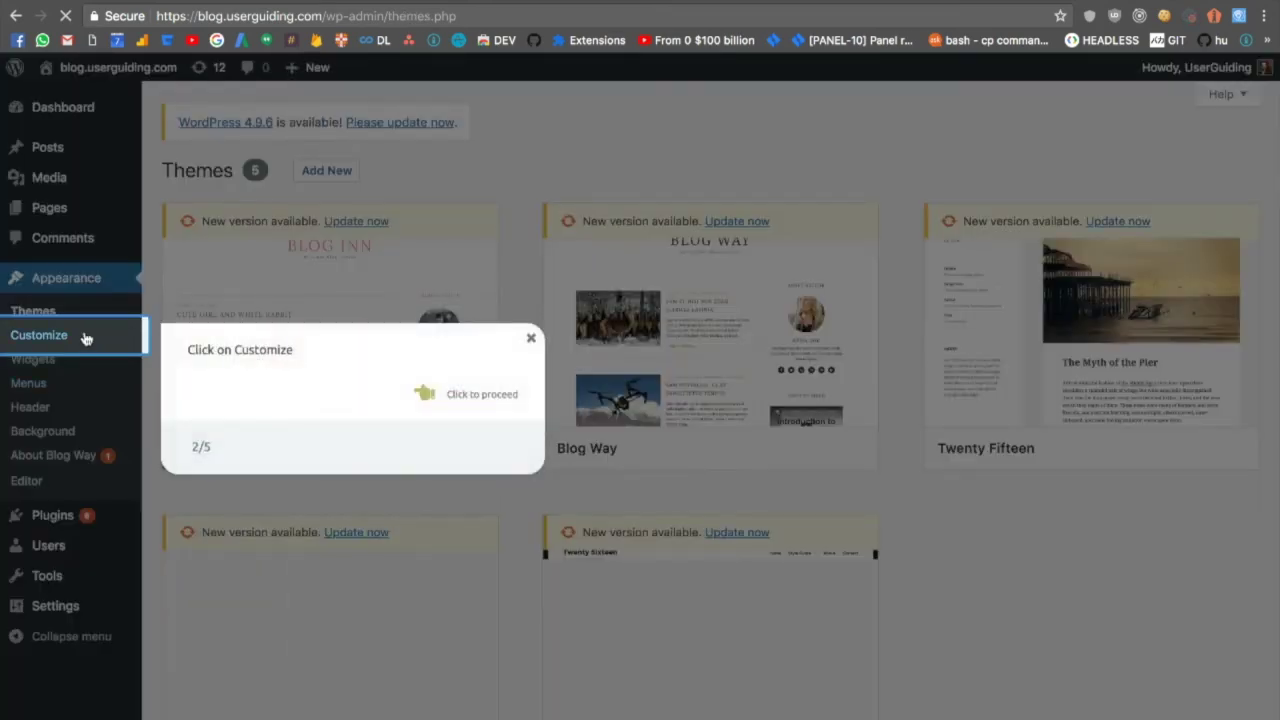
click(86, 337)
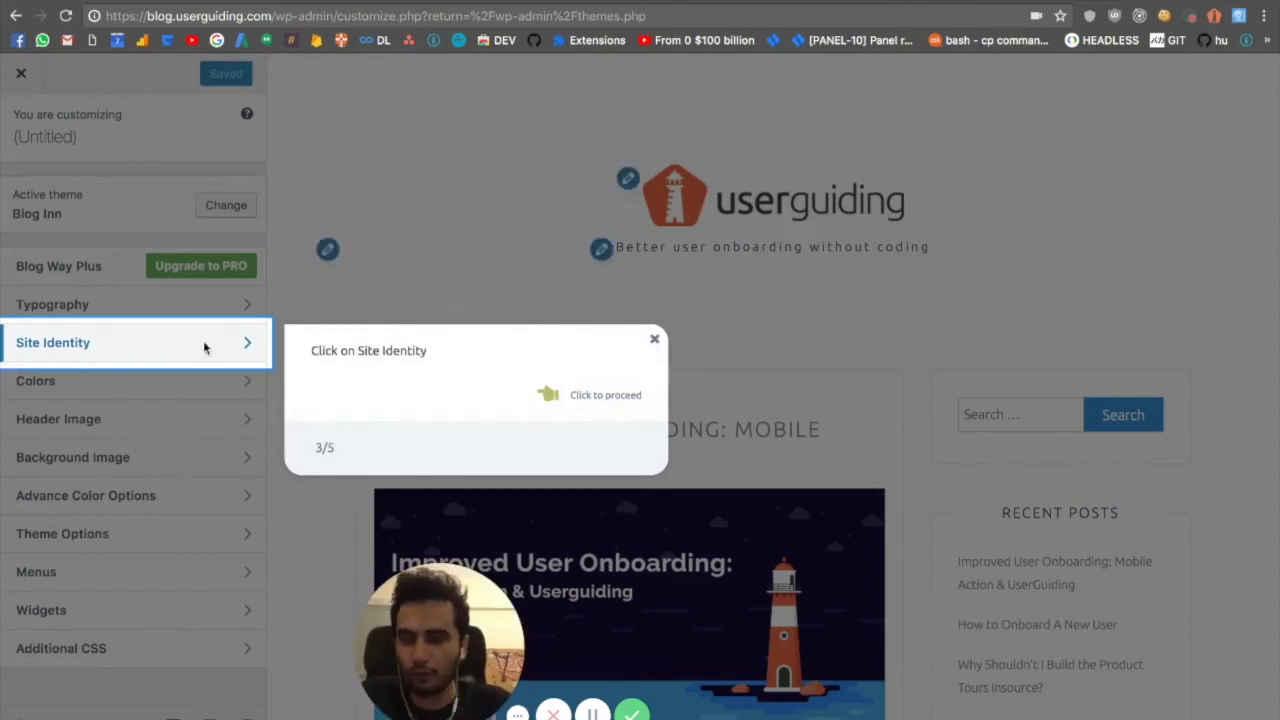
click(203, 343)
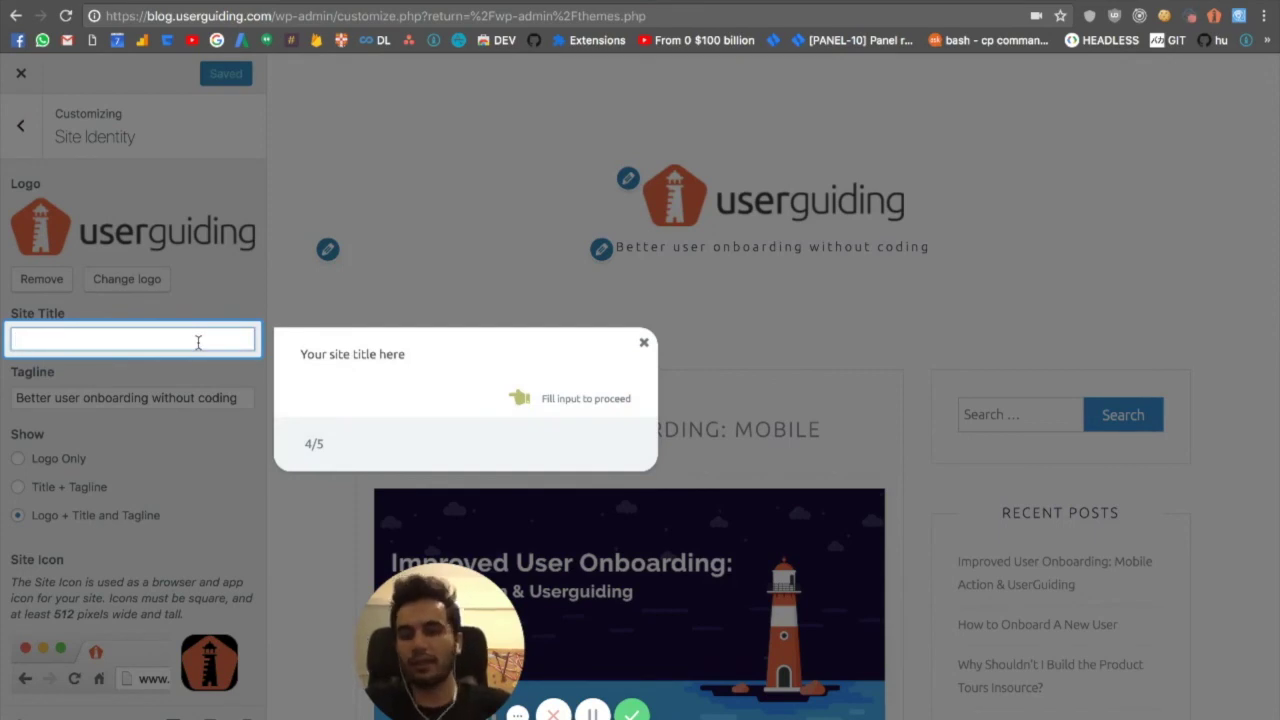
text(B)
text(ser)
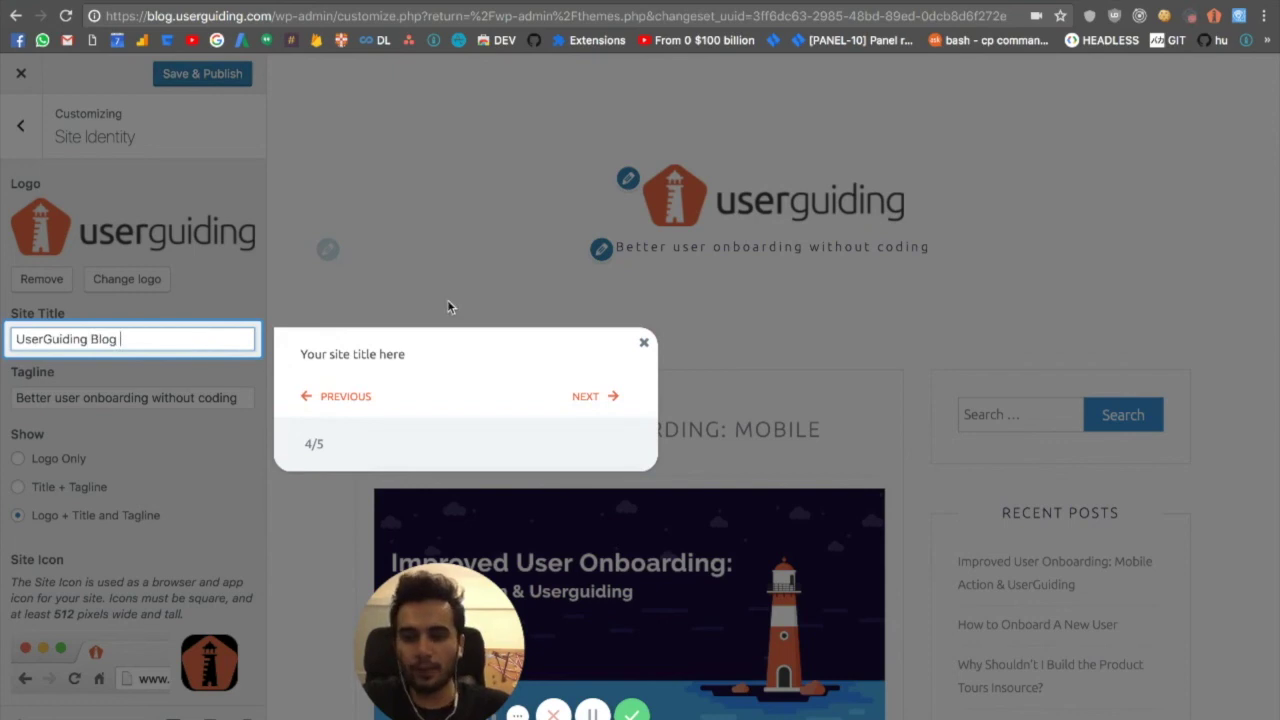
text(Page)
click(610, 400)
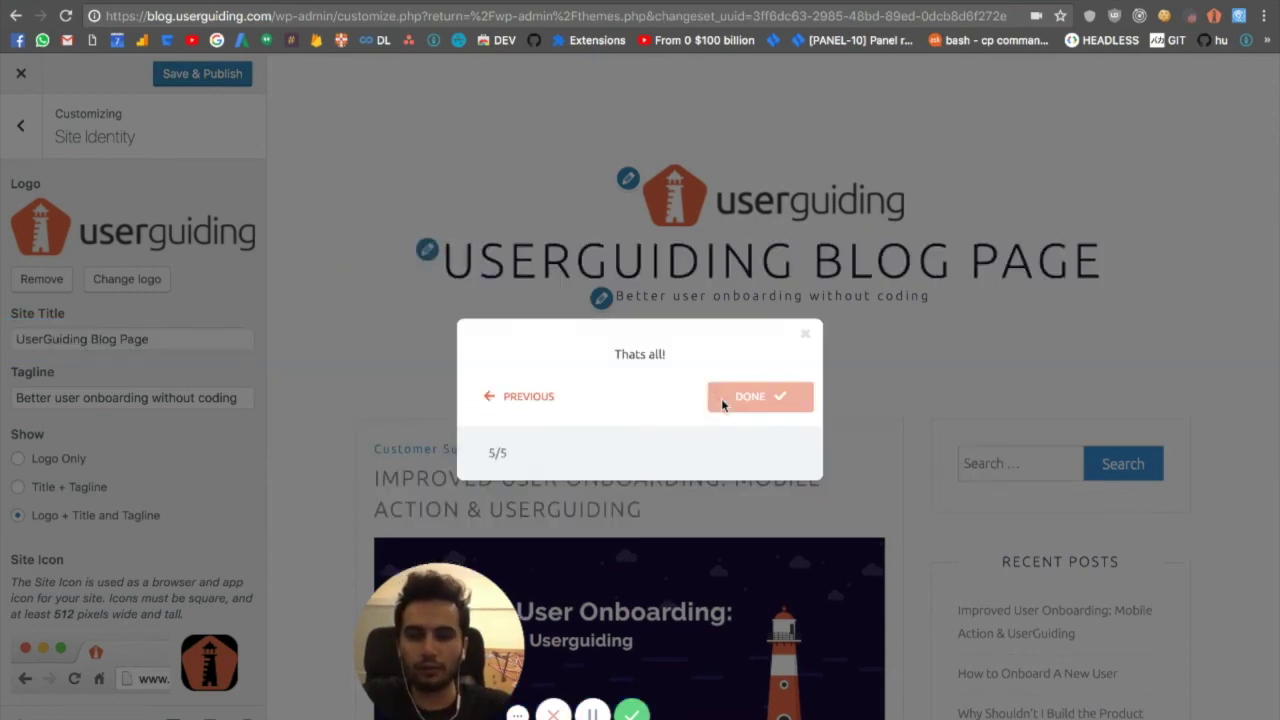